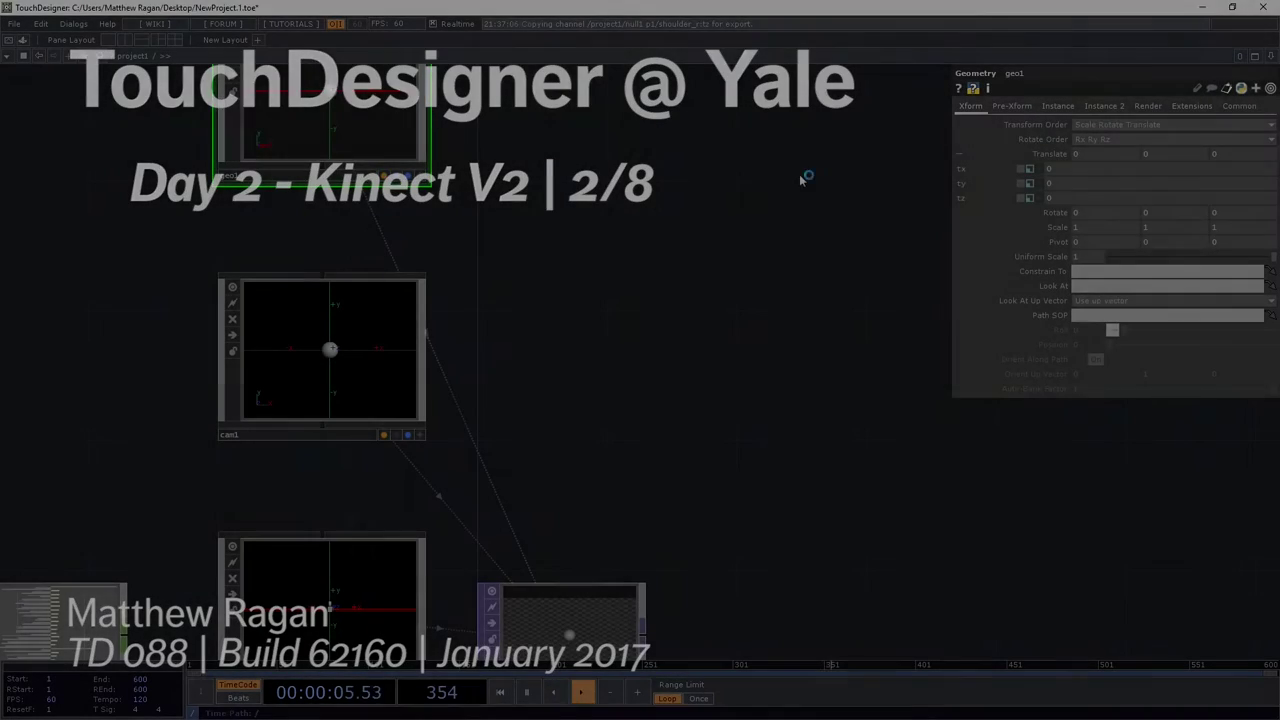
Move the kinect1 node farther away from null1 to open up empty space between the two connected nodes
{"action": "left_click_drag", "start_coordinate": [473, 72], "coordinate": [698, 2]}
{"action": "left_click_drag", "start_coordinate": [320, 374], "coordinate": [519, 183]}
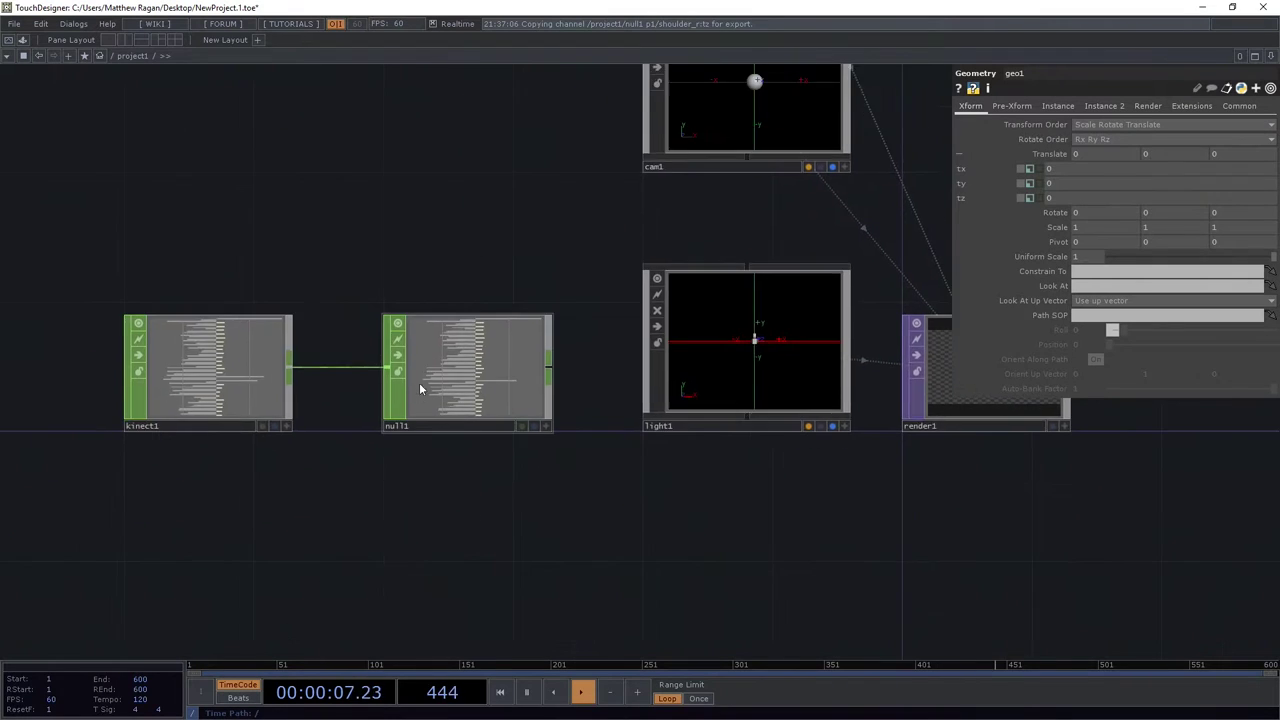
{"action": "scroll", "coordinate": [419, 382], "scroll_direction": "up", "scroll_amount": 2}
{"action": "scroll", "coordinate": [544, 355], "scroll_direction": "up", "scroll_amount": 3}
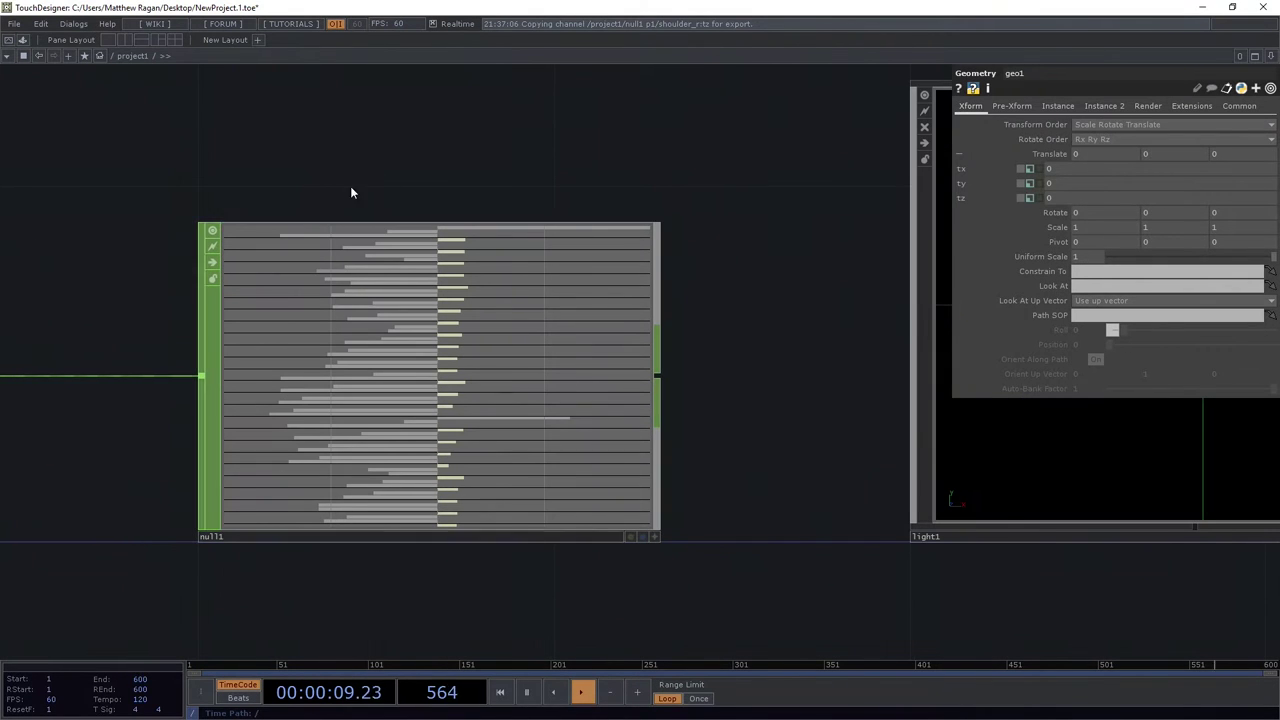
{"action": "scroll", "coordinate": [433, 365], "scroll_direction": "down", "scroll_amount": 6}
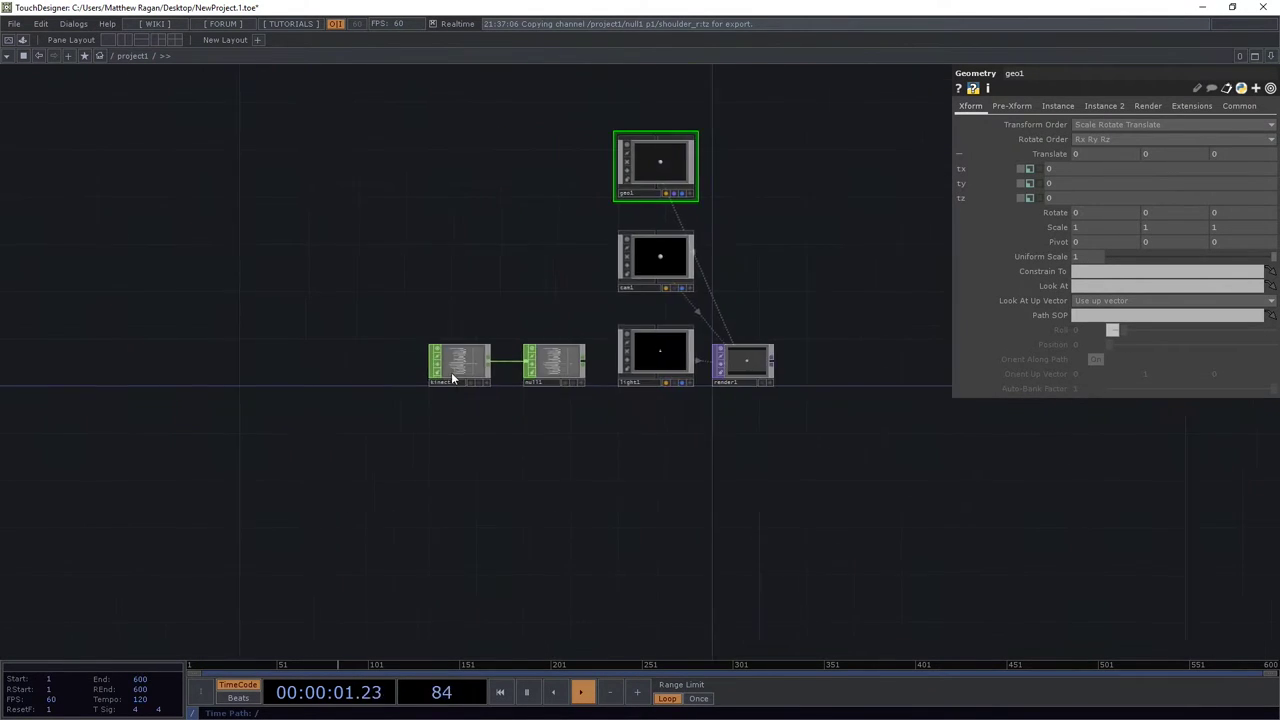
{"action": "scroll", "coordinate": [451, 372], "scroll_direction": "up", "scroll_amount": 1}
{"action": "left_click_drag", "start_coordinate": [533, 398], "coordinate": [647, 408]}
{"action": "left_click_drag", "start_coordinate": [569, 379], "coordinate": [318, 376]}
{"action": "scroll", "coordinate": [503, 443], "scroll_direction": "up", "scroll_amount": 2}
{"action": "scroll", "coordinate": [585, 431], "scroll_direction": "up", "scroll_amount": 4}
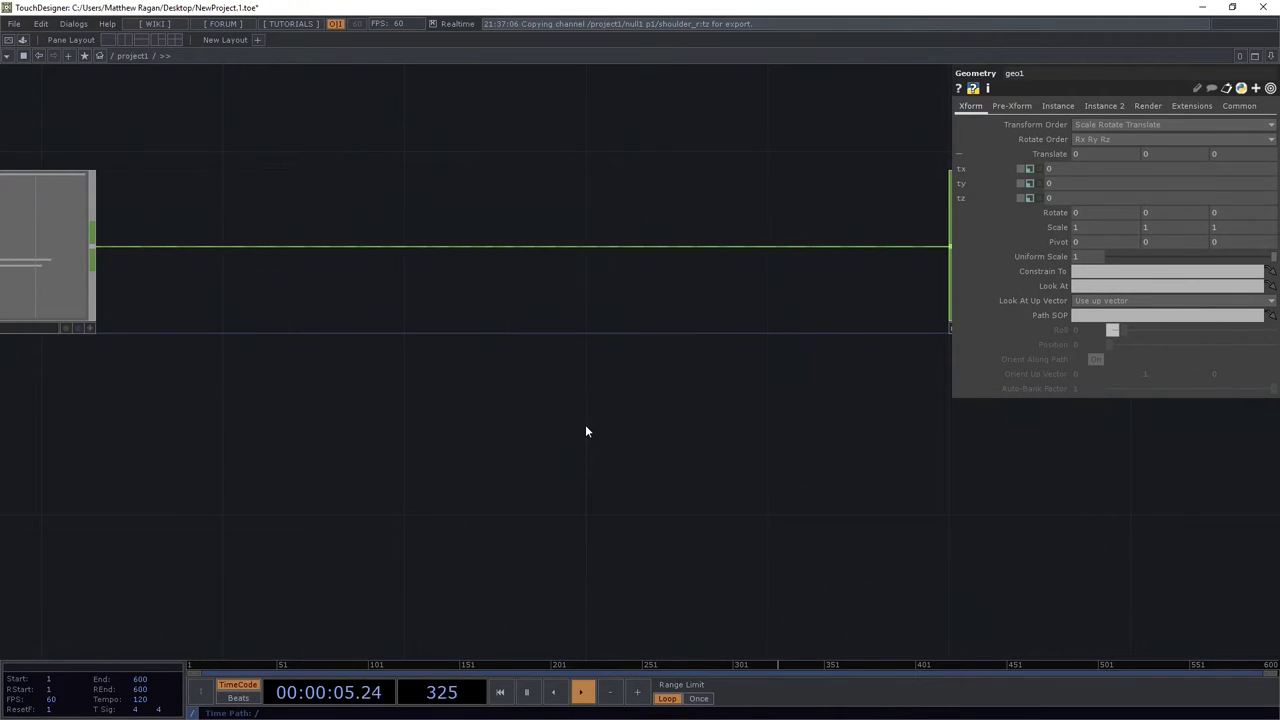
Create a Noise CHOP and place it in the empty network area below the wire between kinect1 and null1
{"action": "key", "text": "Tab"}
{"action": "type", "text": "noi"}
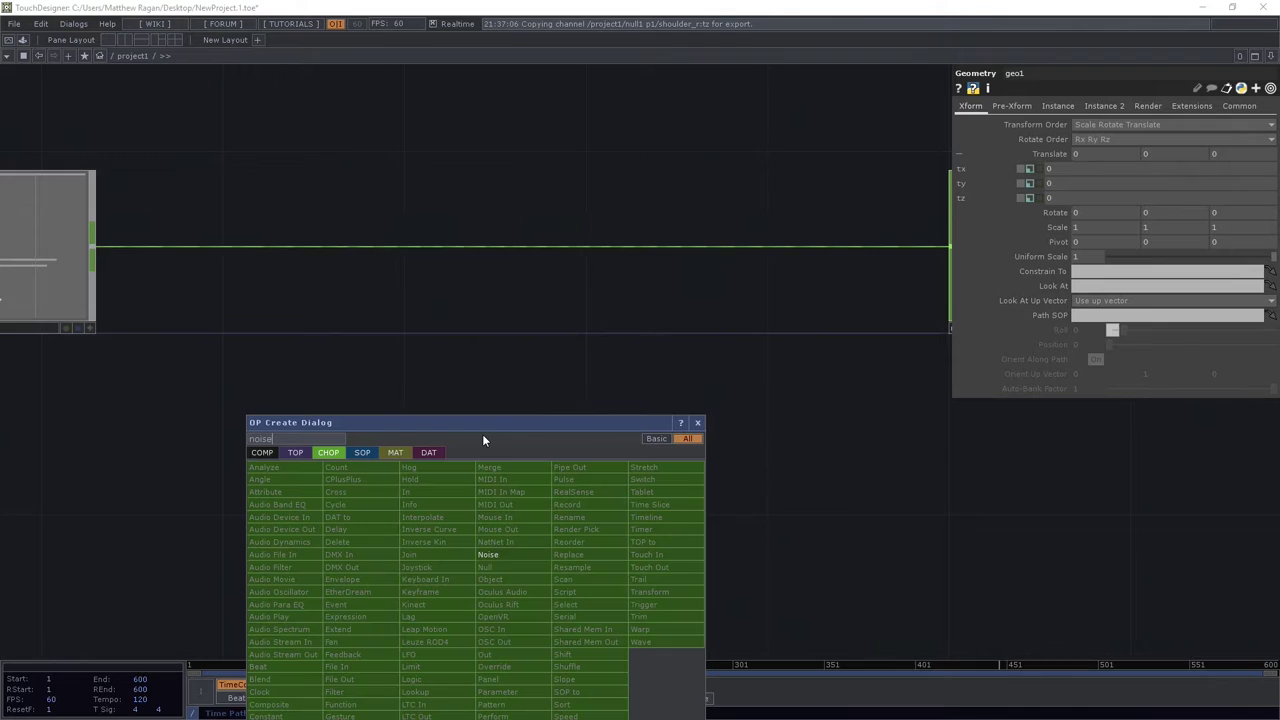
{"action": "left_click", "coordinate": [515, 557]}
{"action": "left_click", "coordinate": [543, 430]}
{"action": "scroll", "coordinate": [543, 411], "scroll_direction": "up", "scroll_amount": 2}
{"action": "mouse_move", "coordinate": [534, 498]}
{"action": "left_mouse_down"}
{"action": "mouse_move", "coordinate": [534, 449]}
{"action": "mouse_move", "coordinate": [524, 486]}
{"action": "left_mouse_up"}
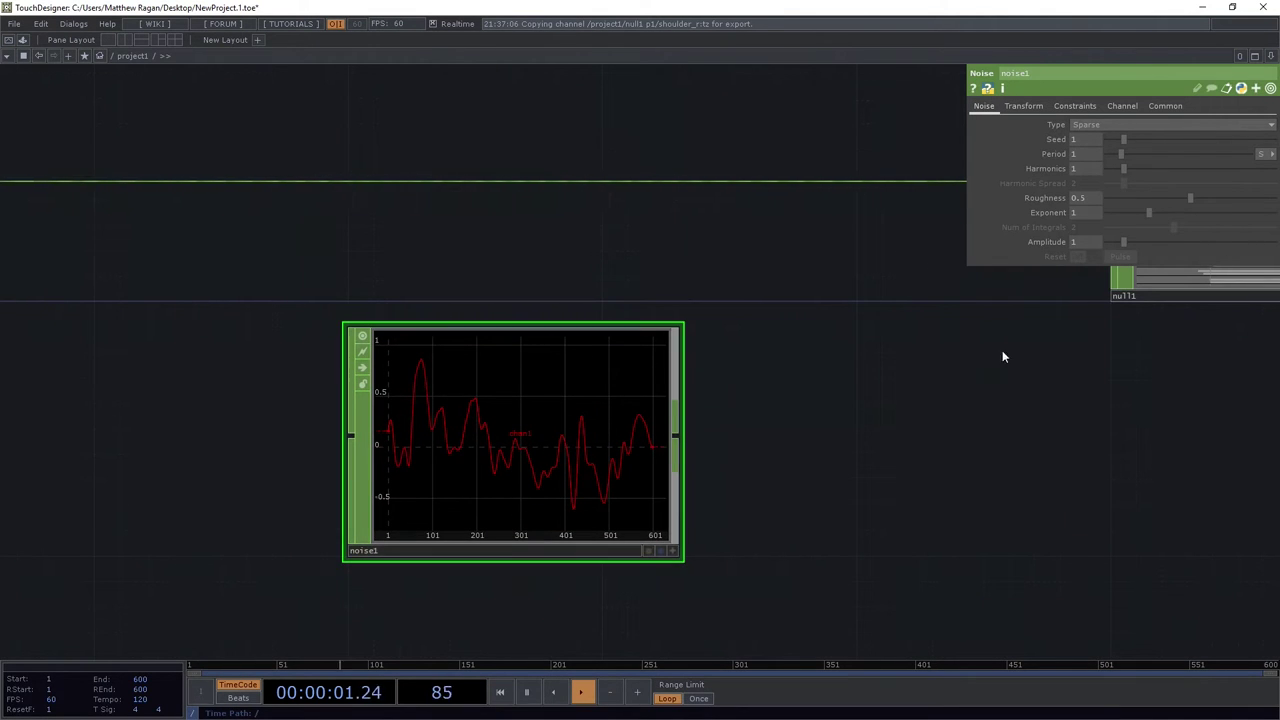
Set the noise1 channel names to t[xyz] so it generates three translation channels
{"action": "left_click", "coordinate": [1120, 106]}
{"action": "left_click", "coordinate": [1120, 124]}
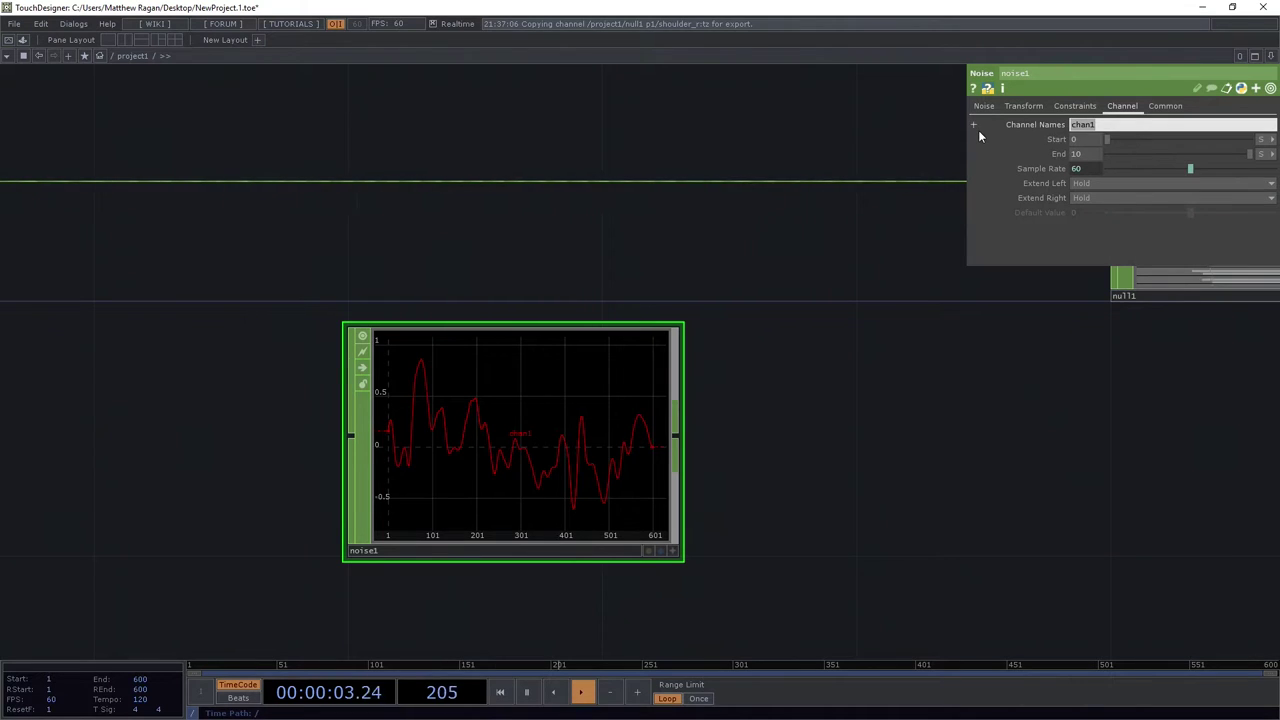
{"action": "type", "text": "t[]"}
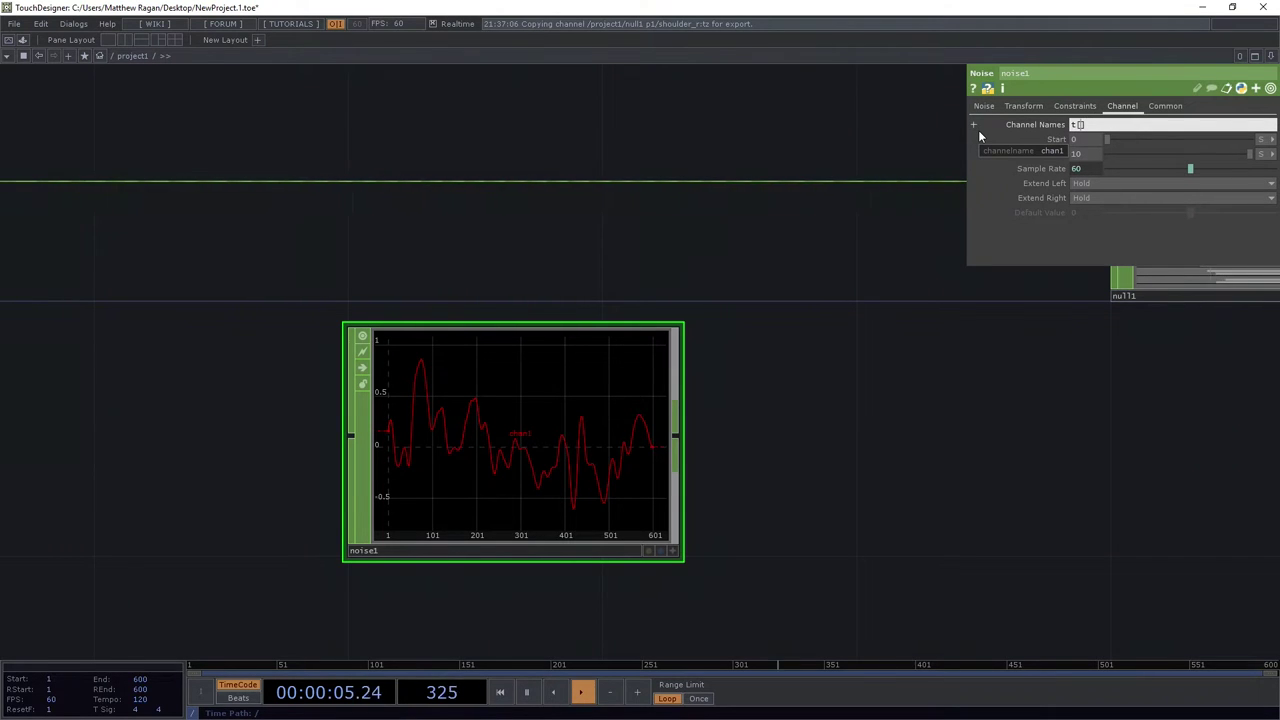
{"action": "type", "text": "xyz"}
{"action": "key", "text": "Return"}
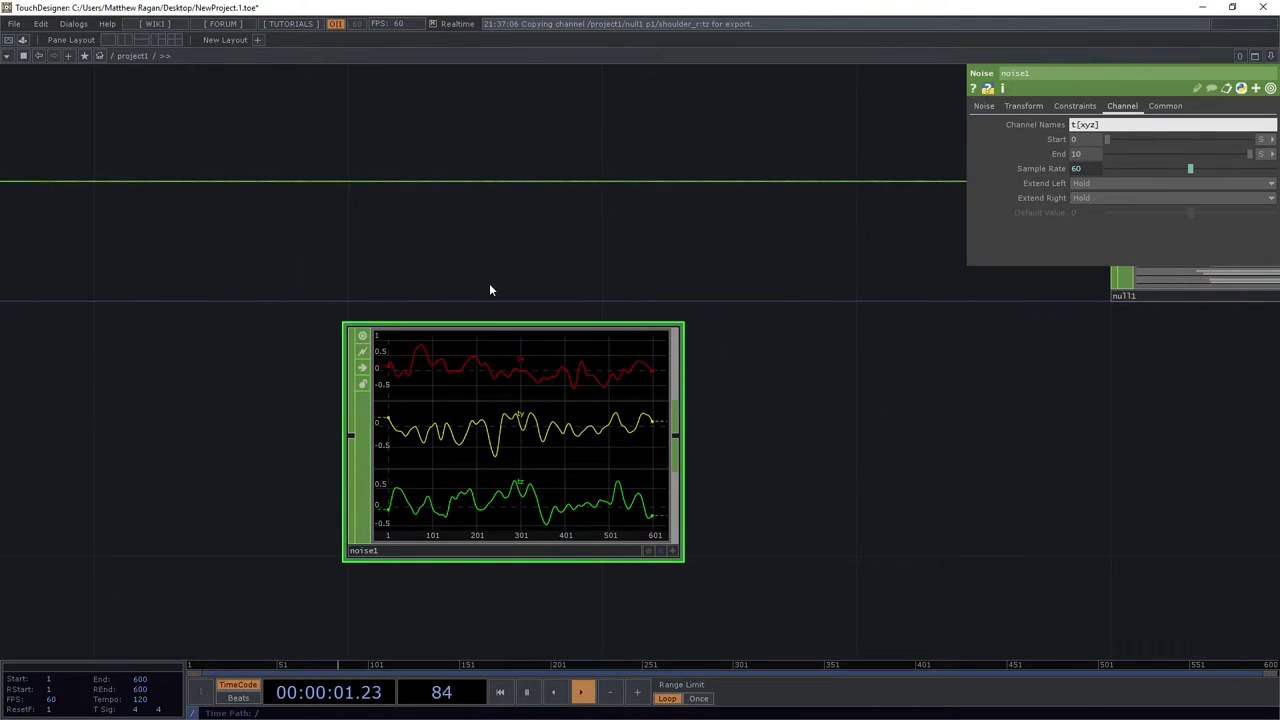
Create a CHOP to DAT from the output of noise1 and place it beside the noise node
{"action": "right_click", "coordinate": [677, 435]}
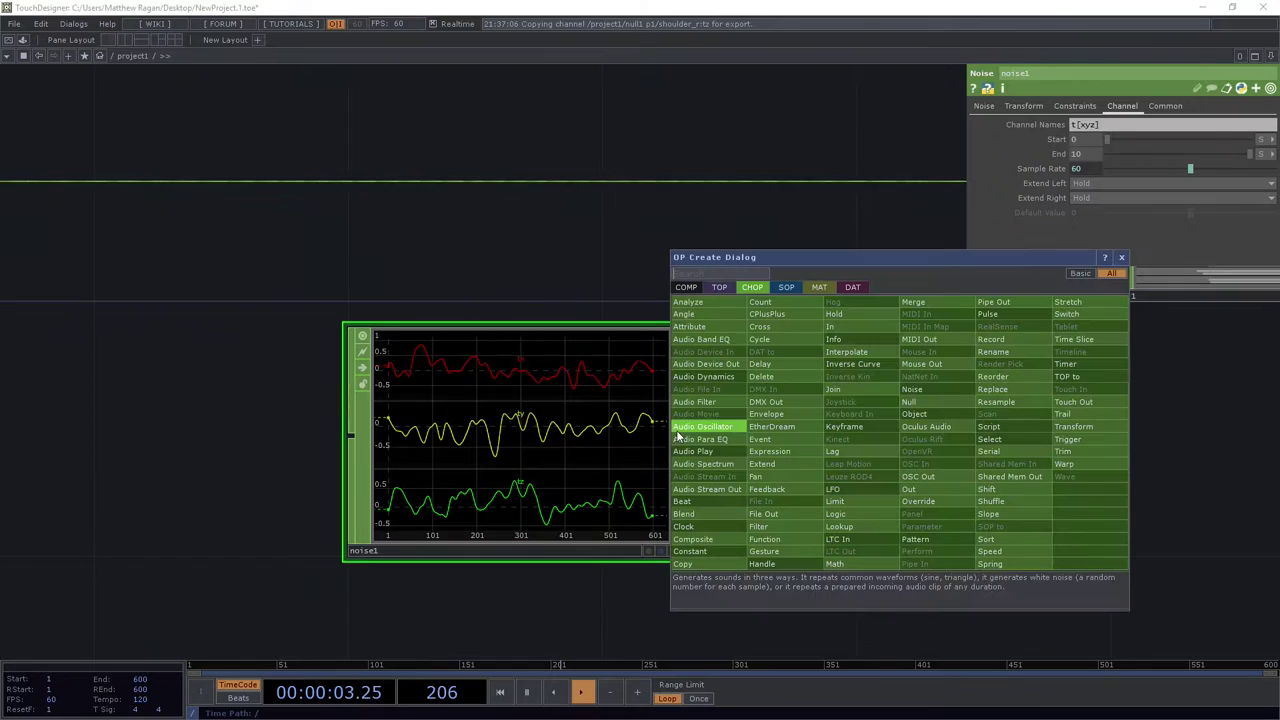
{"action": "left_click", "coordinate": [848, 287]}
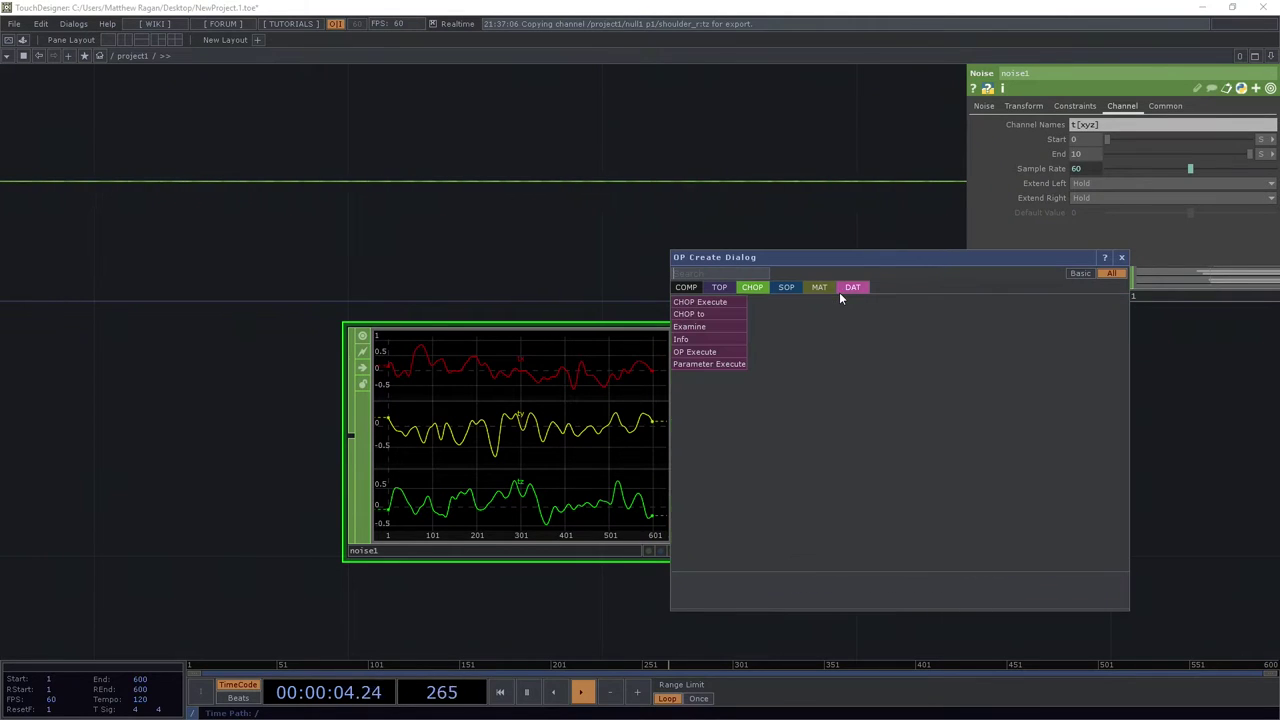
{"action": "left_click", "coordinate": [732, 316]}
{"action": "left_click", "coordinate": [963, 429]}
{"action": "left_click_drag", "start_coordinate": [886, 479], "coordinate": [953, 486]}
{"action": "left_click_drag", "start_coordinate": [397, 254], "coordinate": [929, 510]}
{"action": "left_click_drag", "start_coordinate": [929, 513], "coordinate": [437, 520]}
{"action": "left_click_drag", "start_coordinate": [528, 632], "coordinate": [866, 620]}
{"action": "left_click_drag", "start_coordinate": [712, 545], "coordinate": [700, 300]}
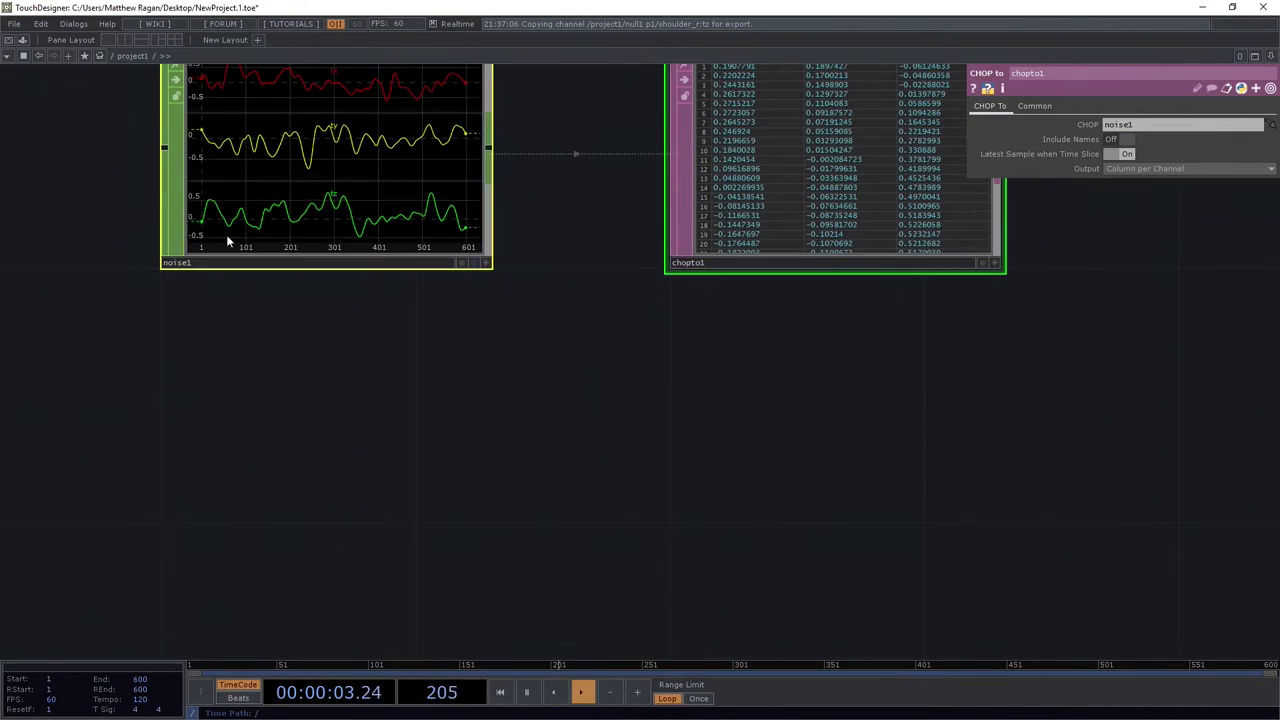
{"action": "left_click_drag", "start_coordinate": [275, 250], "coordinate": [274, 503]}
{"action": "left_click", "coordinate": [640, 340]}
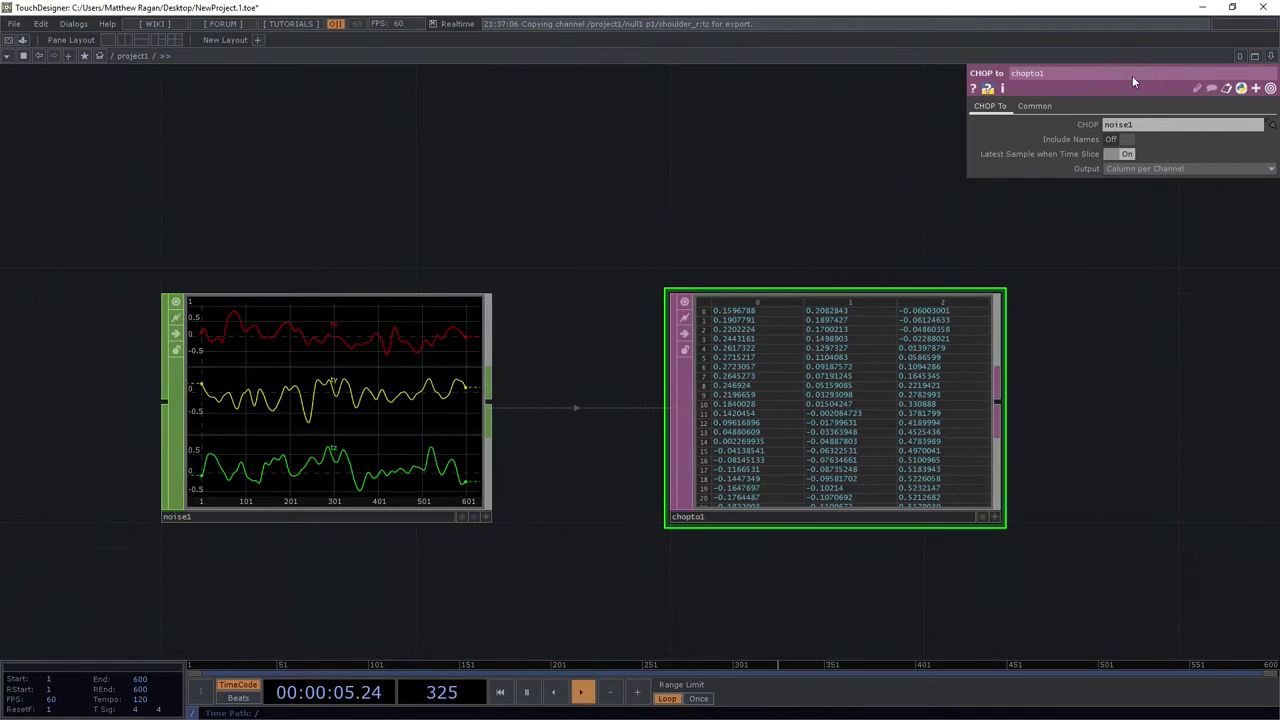
Turn on Include Names for chopto1, try the Row per Channel output, and set it back to Column per Channel
{"action": "left_click", "coordinate": [1126, 141]}
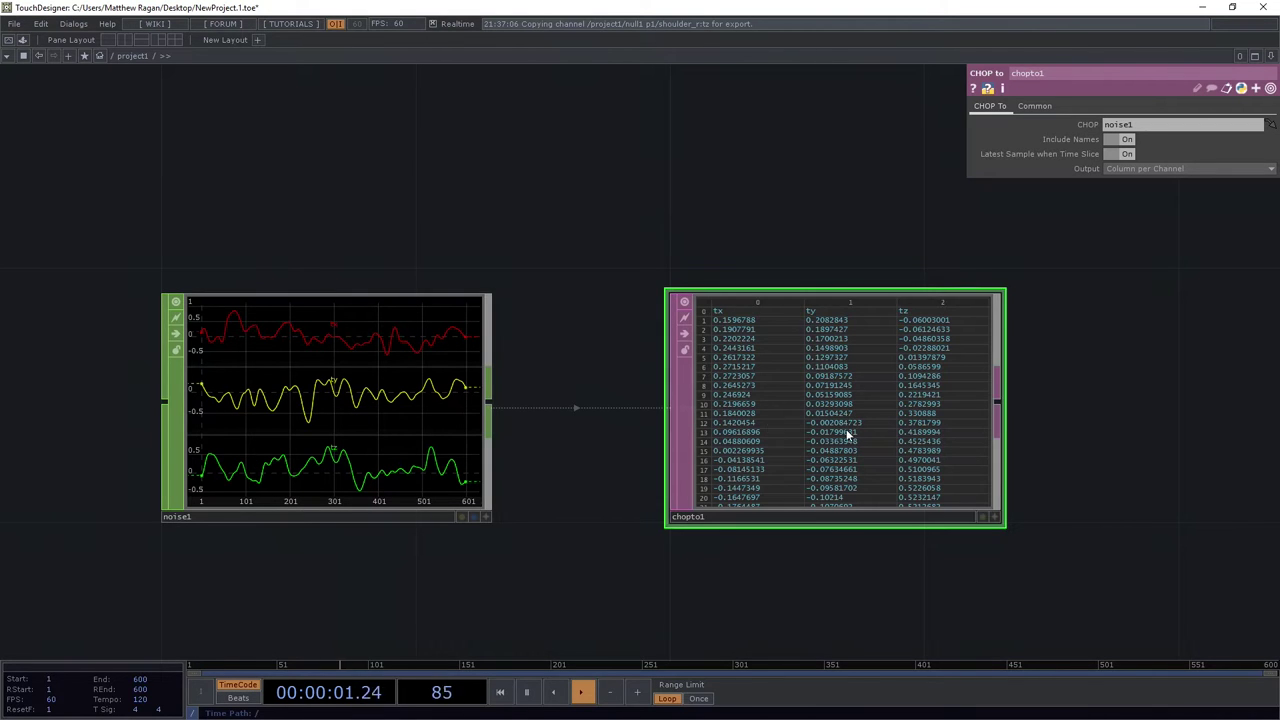
{"action": "left_click", "coordinate": [1138, 167]}
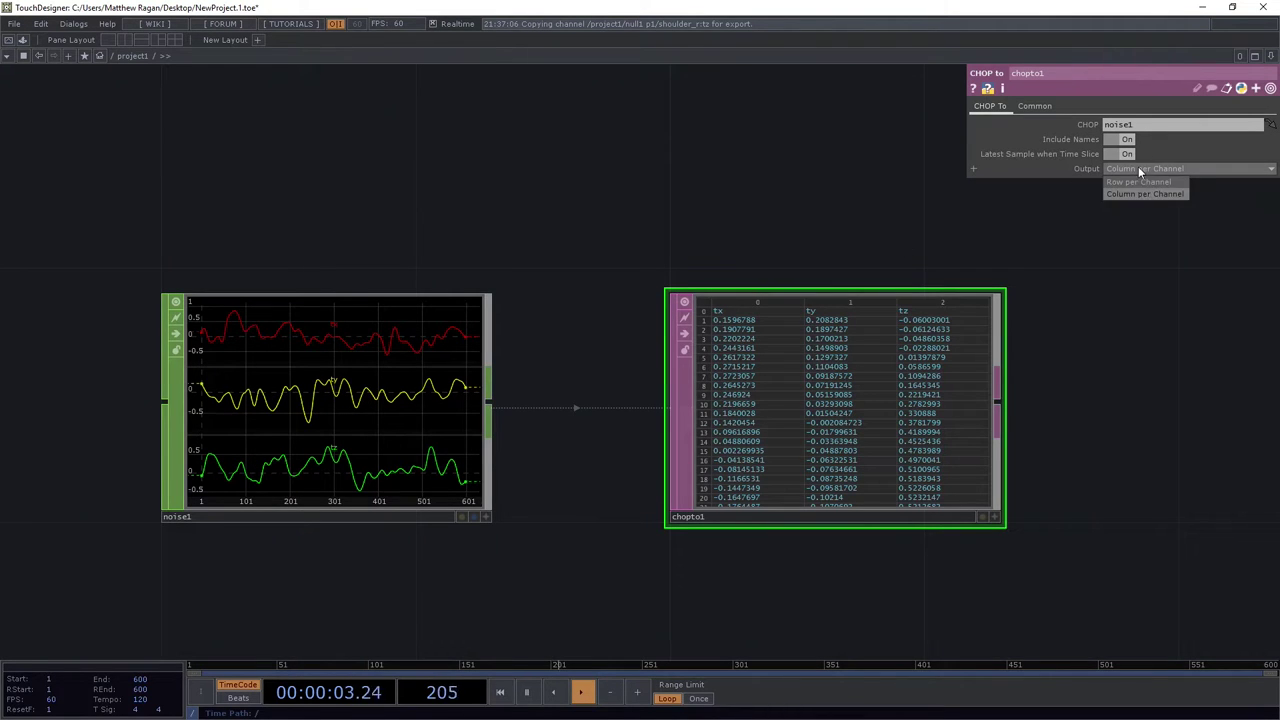
{"action": "left_click", "coordinate": [1137, 181]}
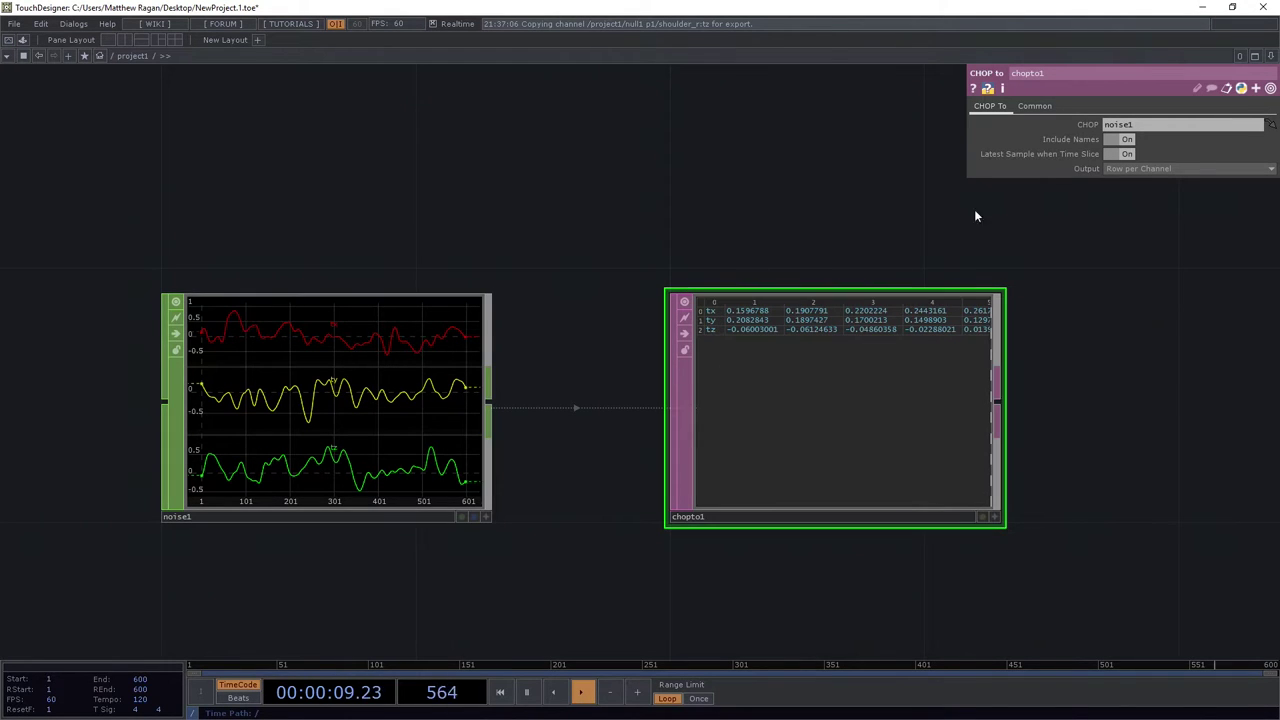
{"action": "left_click", "coordinate": [1138, 168]}
{"action": "left_click", "coordinate": [1144, 193]}
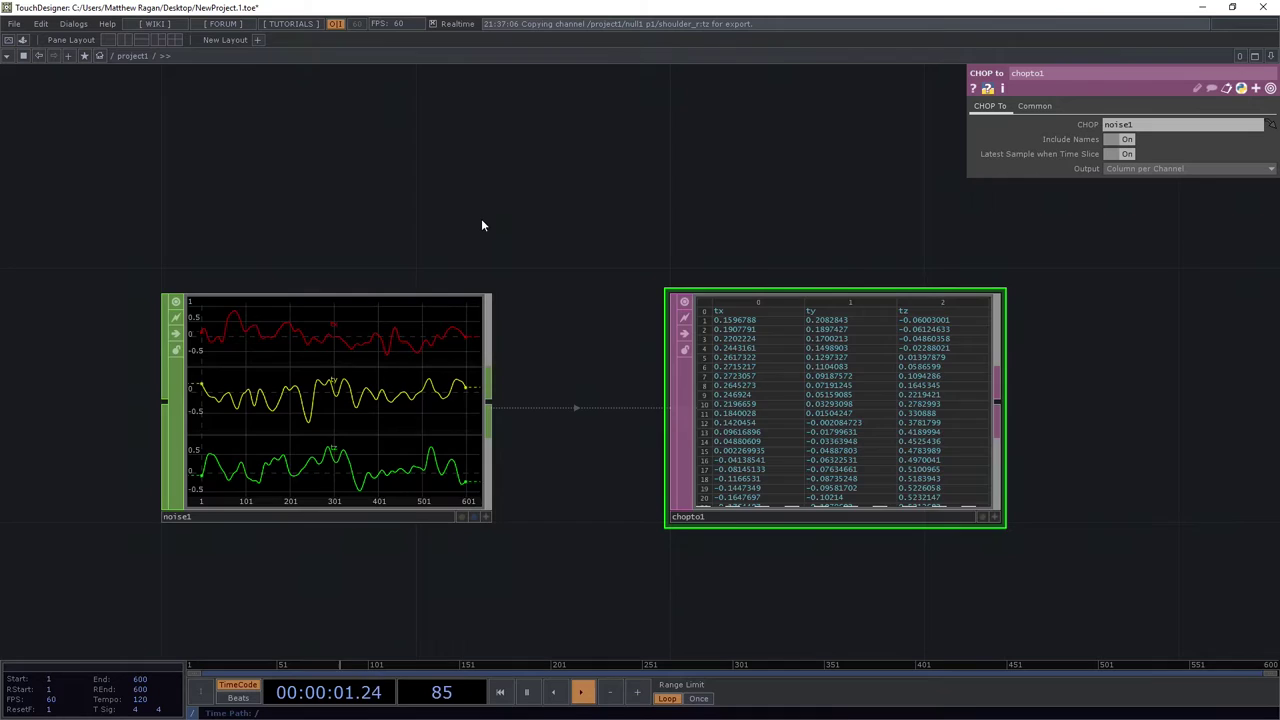
Select the noise1 and chopto1 nodes together and delete them
{"action": "left_click_drag", "start_coordinate": [431, 122], "coordinate": [420, 406]}
{"action": "scroll", "coordinate": [420, 410], "scroll_direction": "down", "scroll_amount": 4}
{"action": "scroll", "coordinate": [375, 340], "scroll_direction": "up", "scroll_amount": 6}
{"action": "left_click_drag", "start_coordinate": [435, 342], "coordinate": [806, 461]}
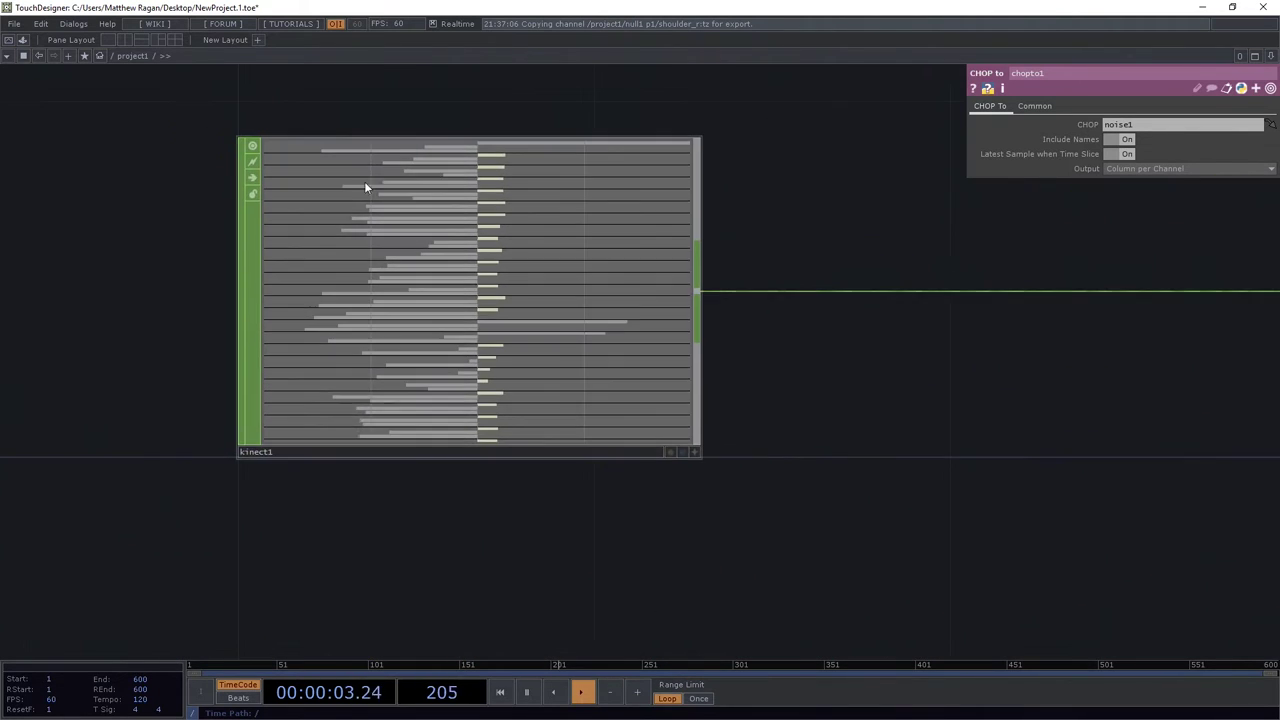
{"action": "scroll", "coordinate": [444, 222], "scroll_direction": "up", "scroll_amount": 1}
{"action": "scroll", "coordinate": [444, 222], "scroll_direction": "up", "scroll_amount": 1}
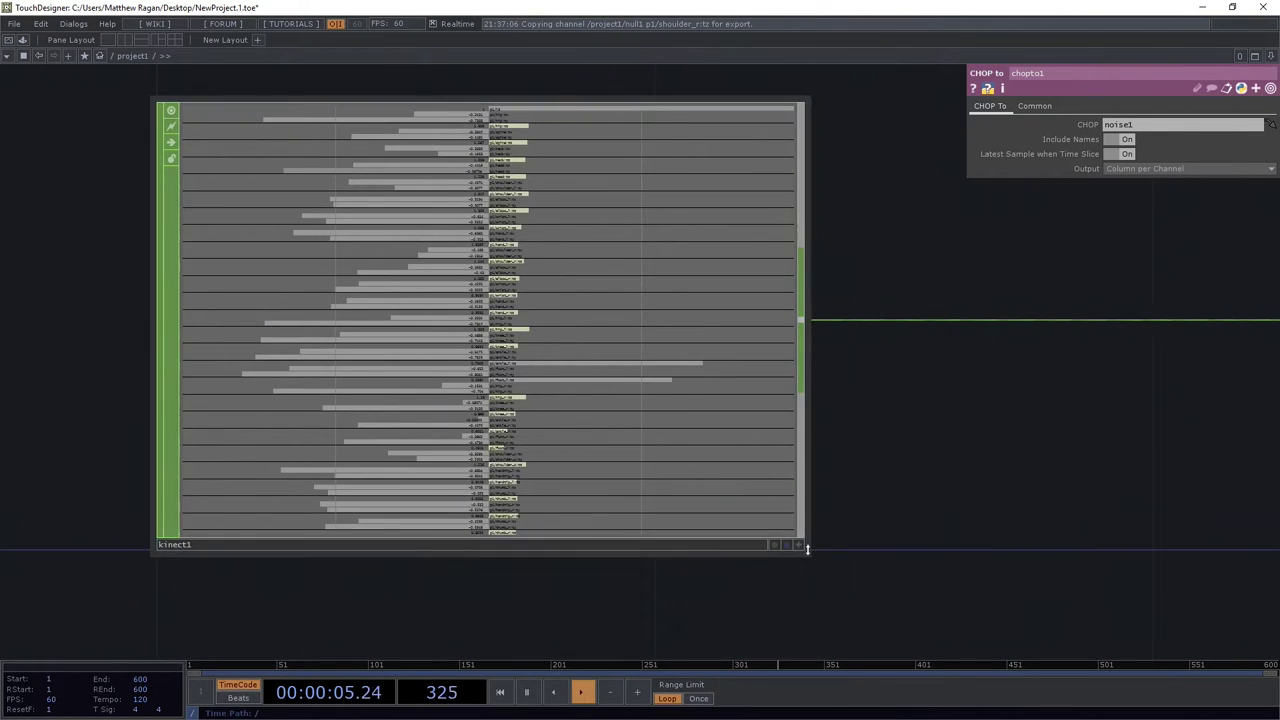
{"action": "left_click_drag", "start_coordinate": [820, 560], "coordinate": [660, 249]}
{"action": "scroll", "coordinate": [545, 145], "scroll_direction": "down", "scroll_amount": 4}
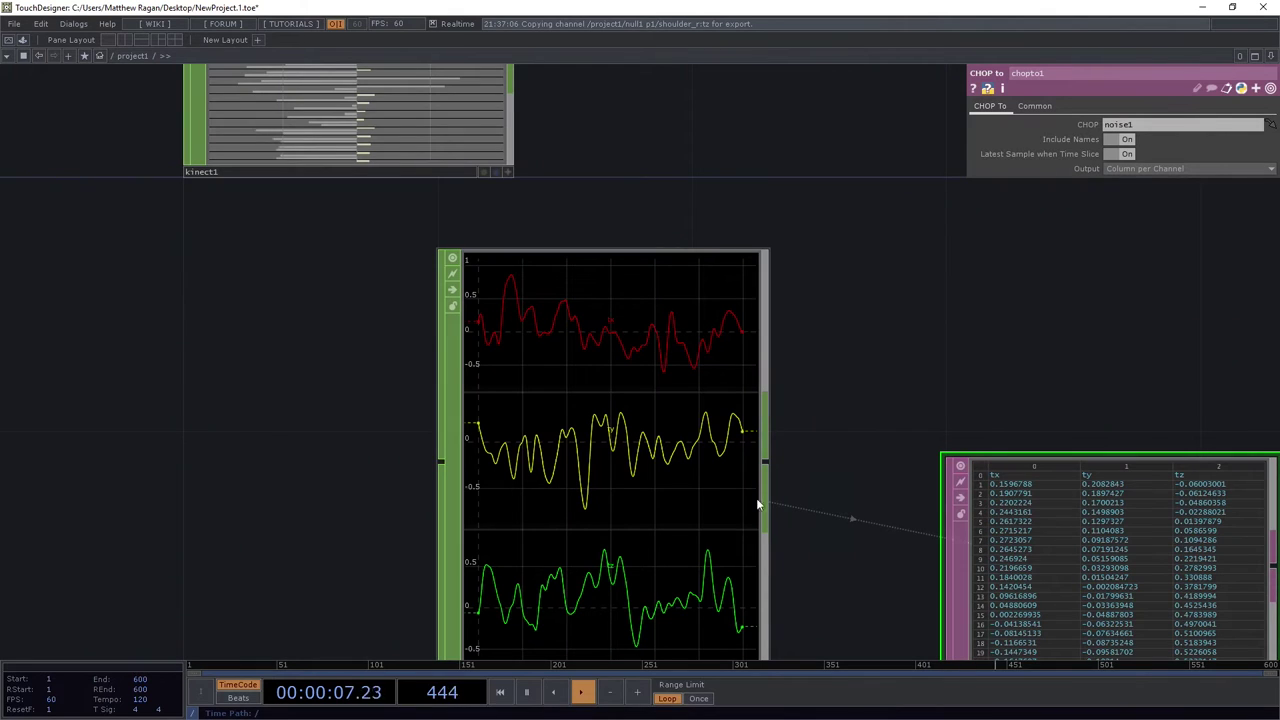
{"action": "left_click_drag", "start_coordinate": [766, 398], "coordinate": [660, 357]}
{"action": "right_click_drag", "start_coordinate": [157, 403], "coordinate": [1107, 541]}
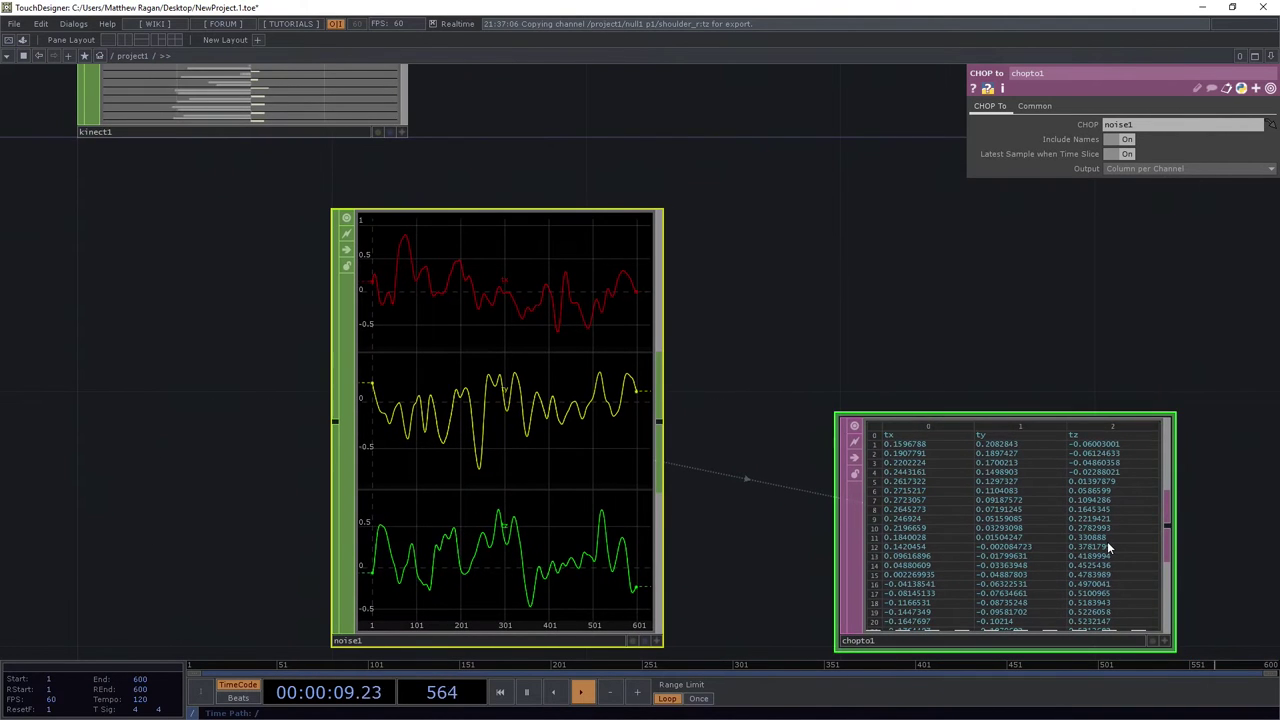
{"action": "key", "text": "Delete"}
{"action": "key", "text": "h"}
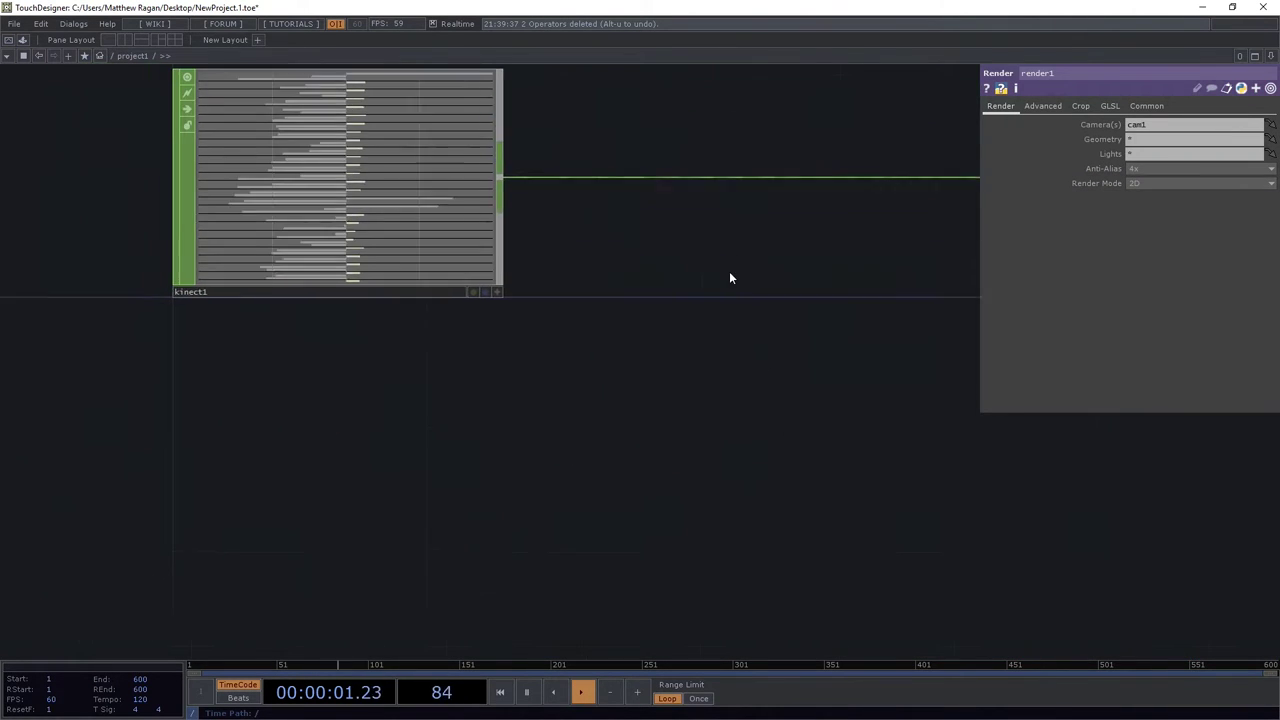
Examine the kinect1 node's list of skeleton channels, from the player id and hips through the hand tips and thumbs
{"action": "scroll", "coordinate": [423, 110], "scroll_direction": "up", "scroll_amount": 3}
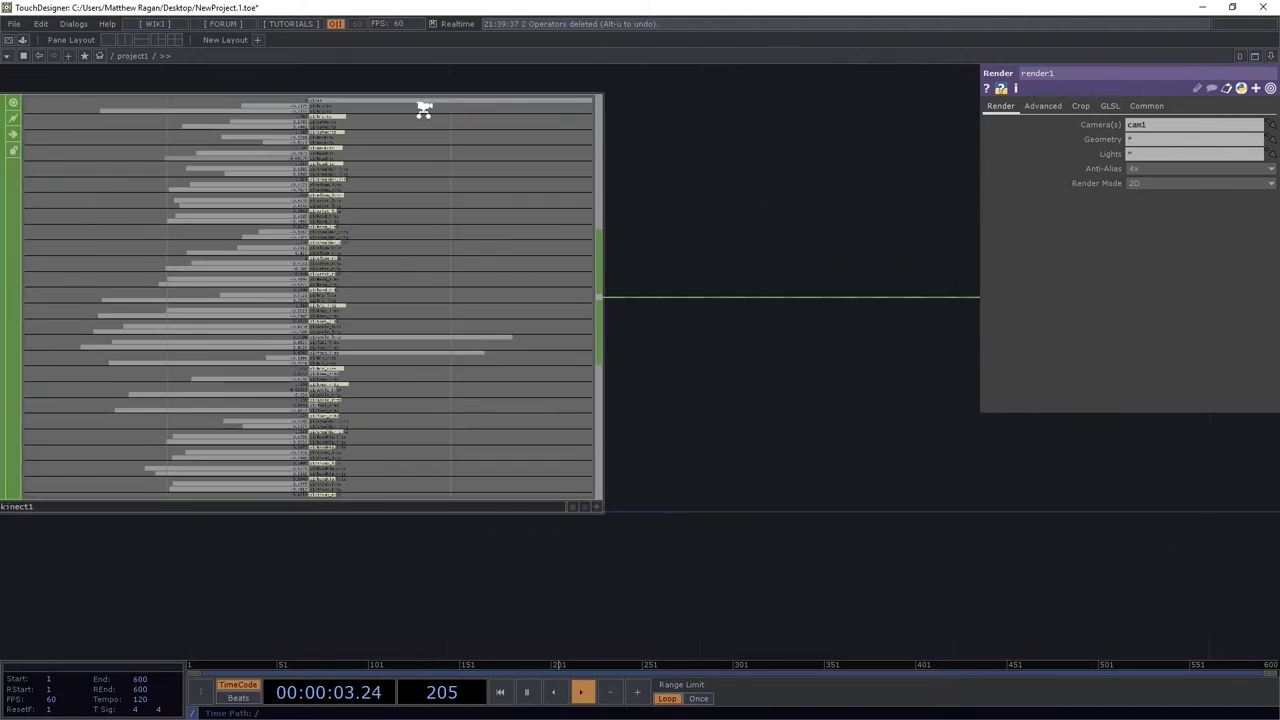
{"action": "scroll", "coordinate": [424, 112], "scroll_direction": "down", "scroll_amount": 4}
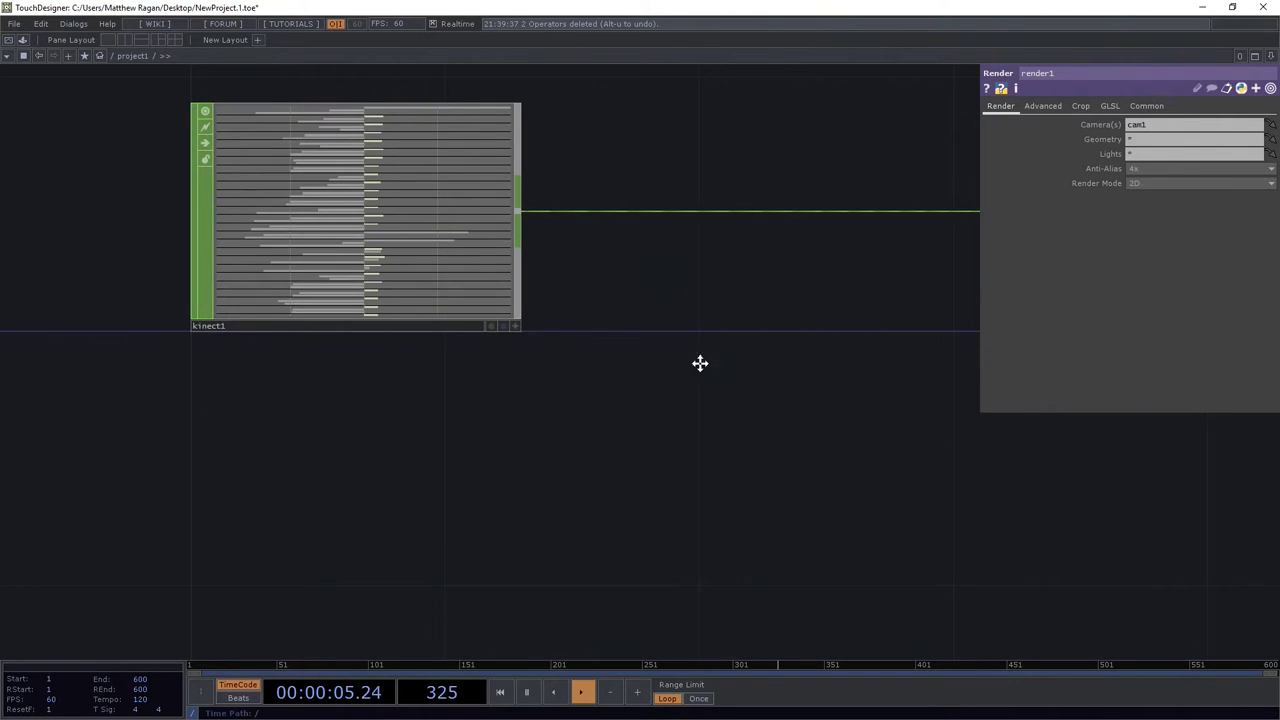
{"action": "left_click_drag", "start_coordinate": [700, 363], "coordinate": [676, 478]}
{"action": "scroll", "coordinate": [314, 240], "scroll_direction": "up", "scroll_amount": 3}
{"action": "left_click_drag", "start_coordinate": [754, 217], "coordinate": [703, 86]}
{"action": "scroll", "coordinate": [323, 163], "scroll_direction": "up", "scroll_amount": 2}
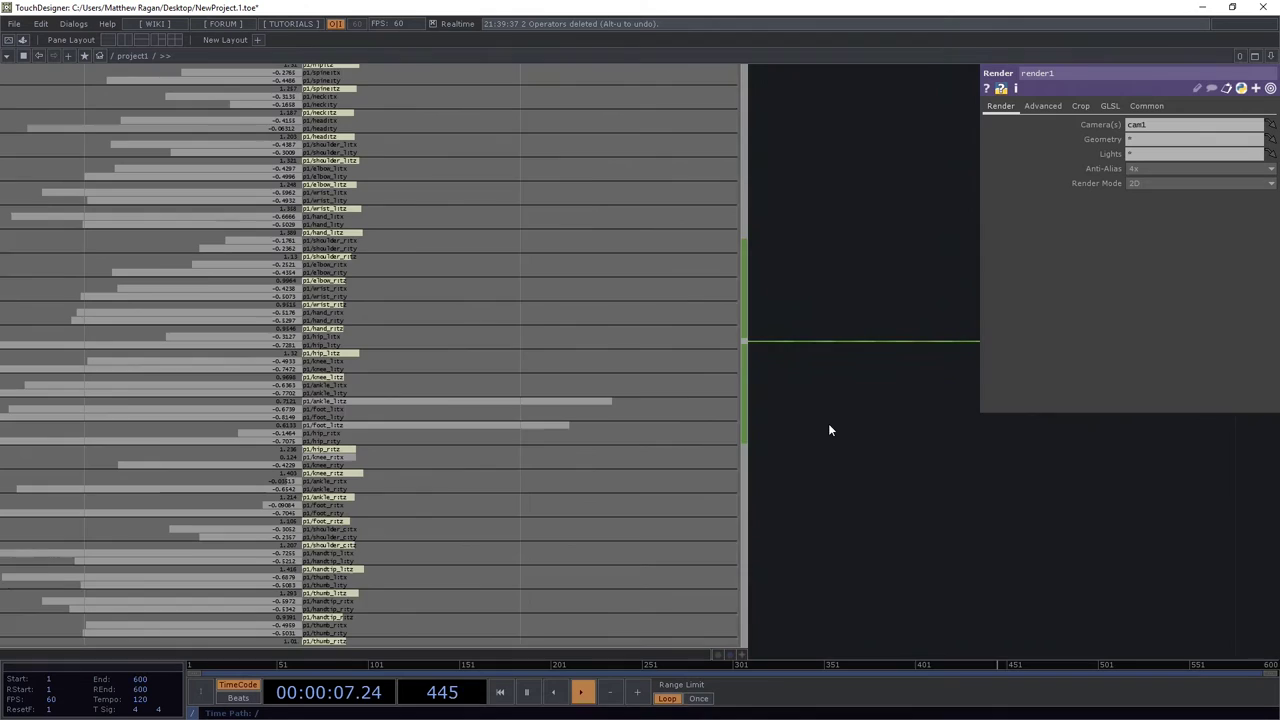
{"action": "left_click_drag", "start_coordinate": [530, 236], "coordinate": [704, 326]}
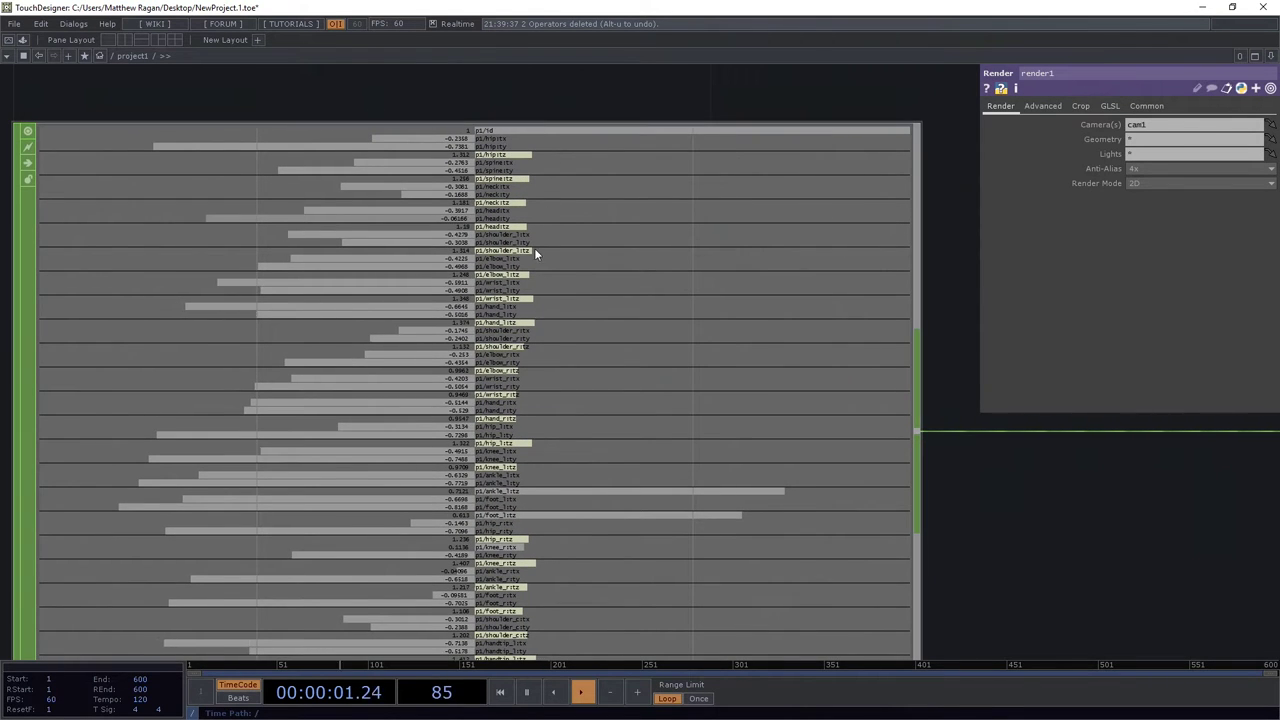
{"action": "left_click_drag", "start_coordinate": [1016, 624], "coordinate": [1011, 423]}
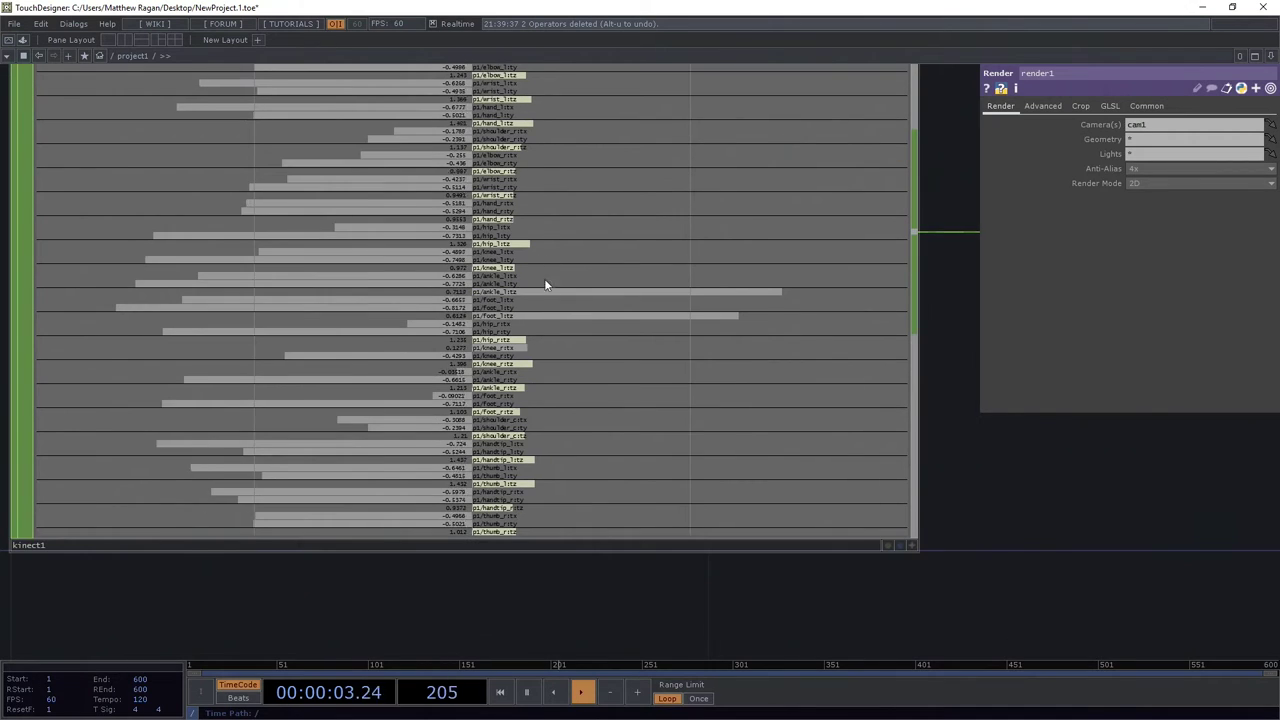
{"action": "left_click_drag", "start_coordinate": [937, 202], "coordinate": [963, 273]}
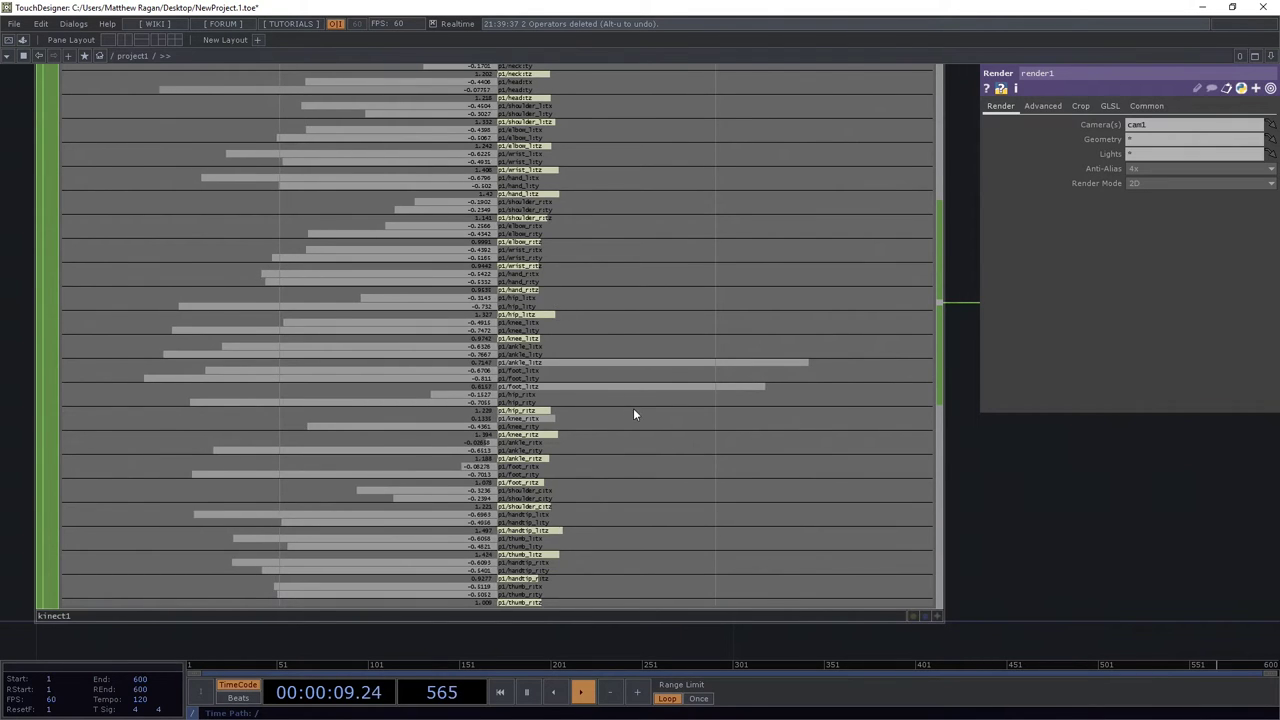
{"action": "scroll", "coordinate": [633, 414], "scroll_direction": "down", "scroll_amount": 4}
{"action": "scroll", "coordinate": [686, 297], "scroll_direction": "up", "scroll_amount": 4}
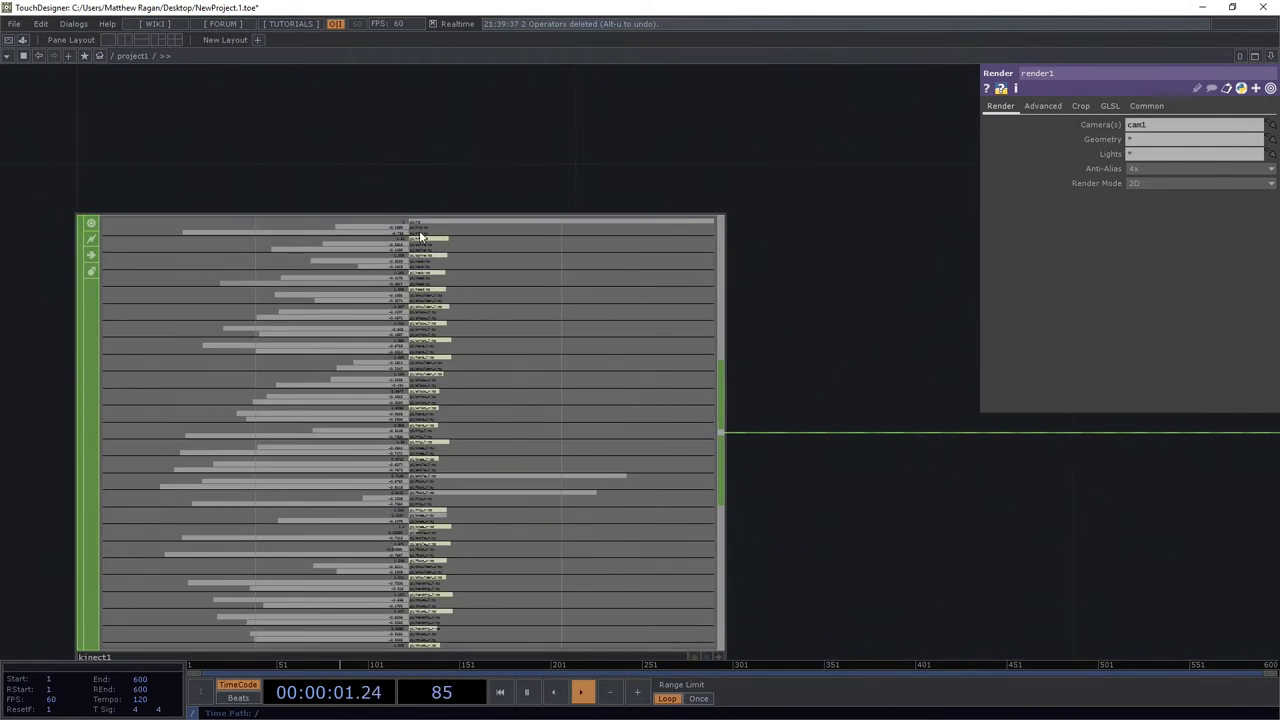
{"action": "scroll", "coordinate": [420, 236], "scroll_direction": "up", "scroll_amount": 2}
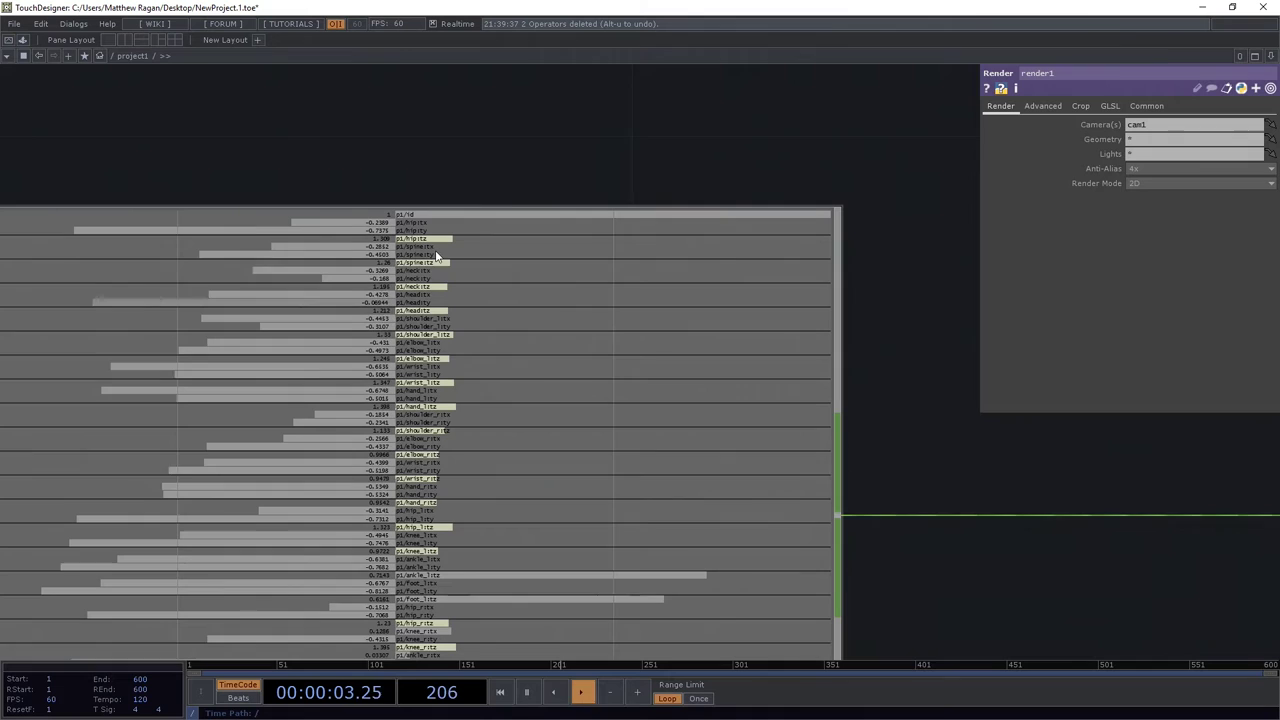
{"action": "left_click_drag", "start_coordinate": [917, 373], "coordinate": [947, 268]}
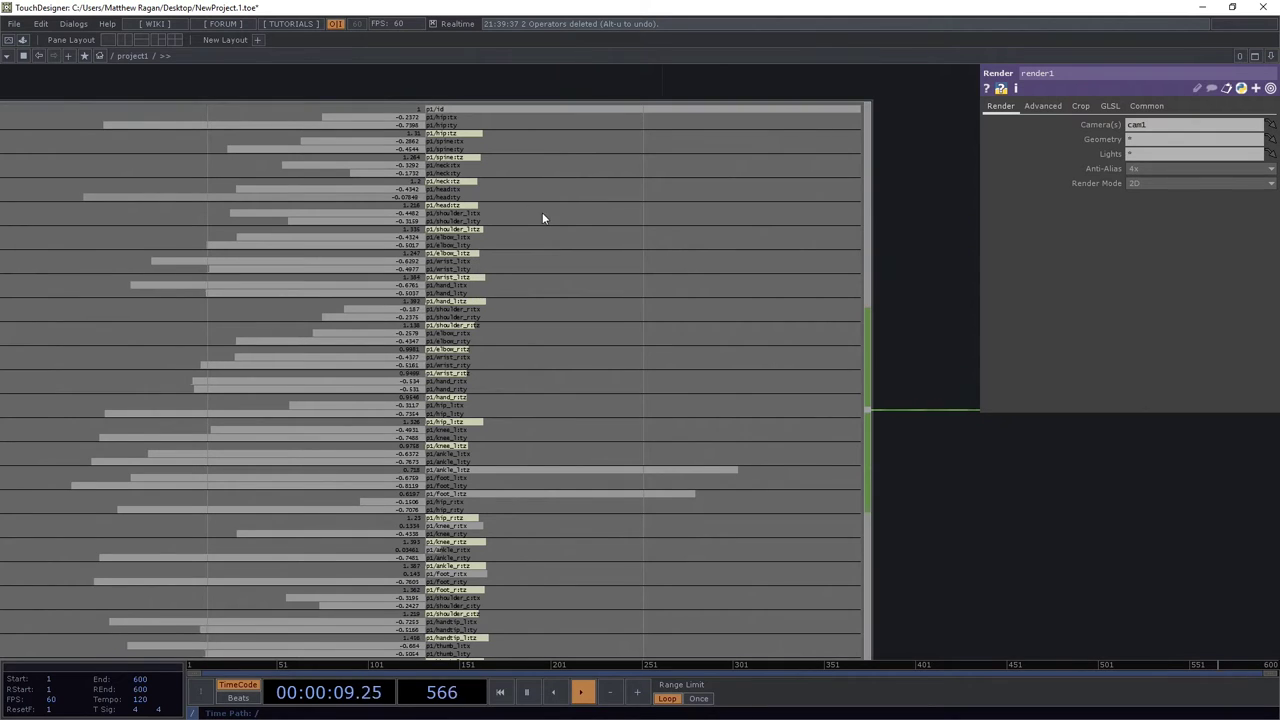
{"action": "left_click_drag", "start_coordinate": [960, 543], "coordinate": [934, 243]}
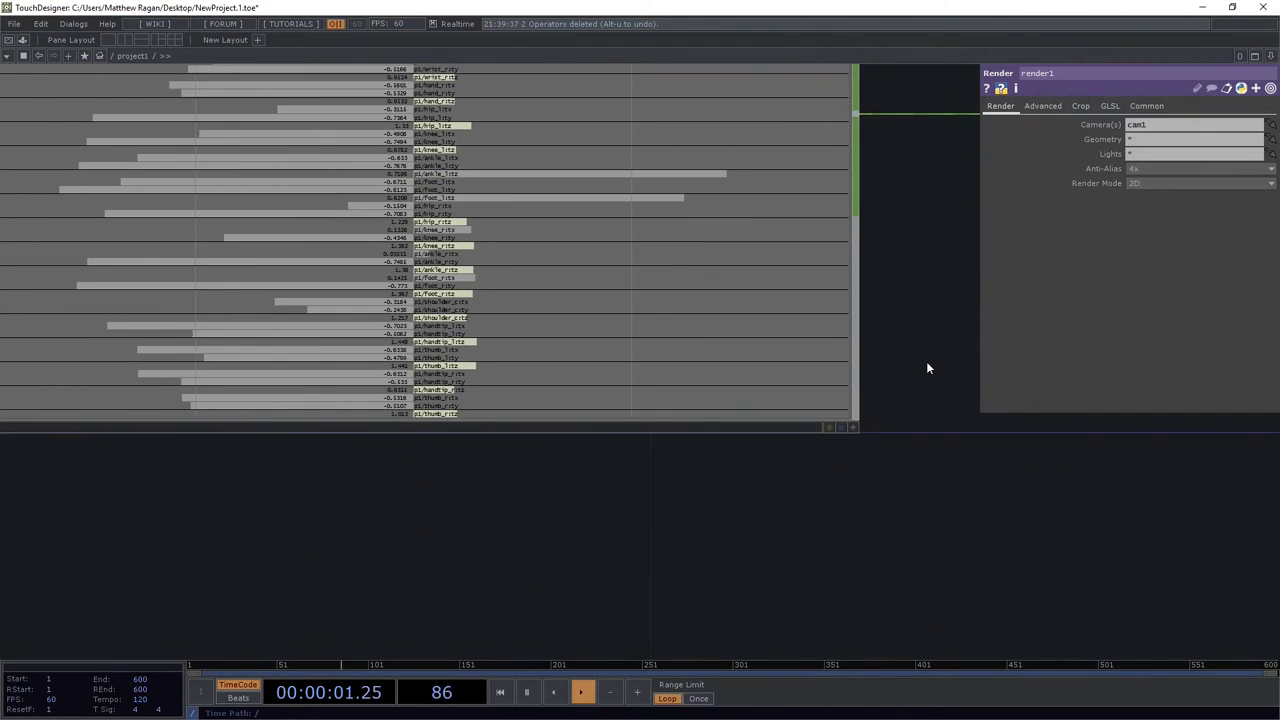
{"action": "scroll", "coordinate": [595, 395], "scroll_direction": "down", "scroll_amount": 5}
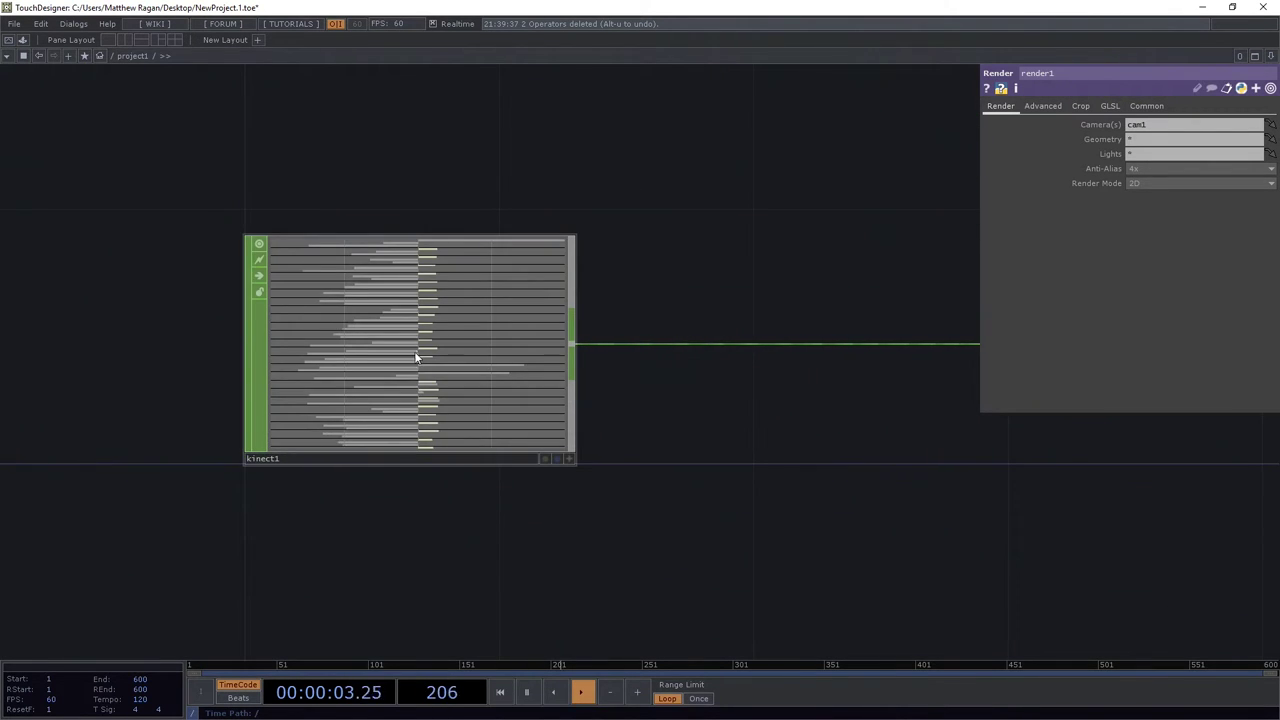
{"action": "scroll", "coordinate": [416, 356], "scroll_direction": "up", "scroll_amount": 8}
{"action": "scroll", "coordinate": [417, 357], "scroll_direction": "down", "scroll_amount": 6}
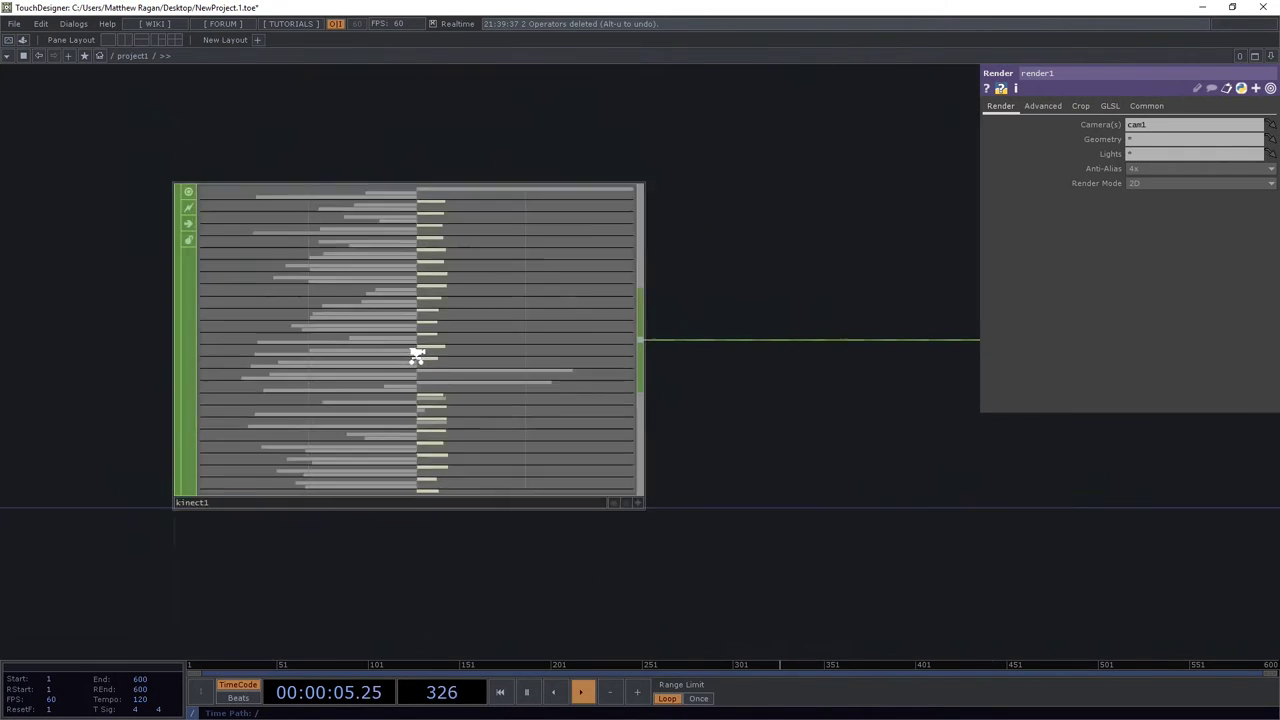
{"action": "scroll", "coordinate": [417, 356], "scroll_direction": "down", "scroll_amount": 3}
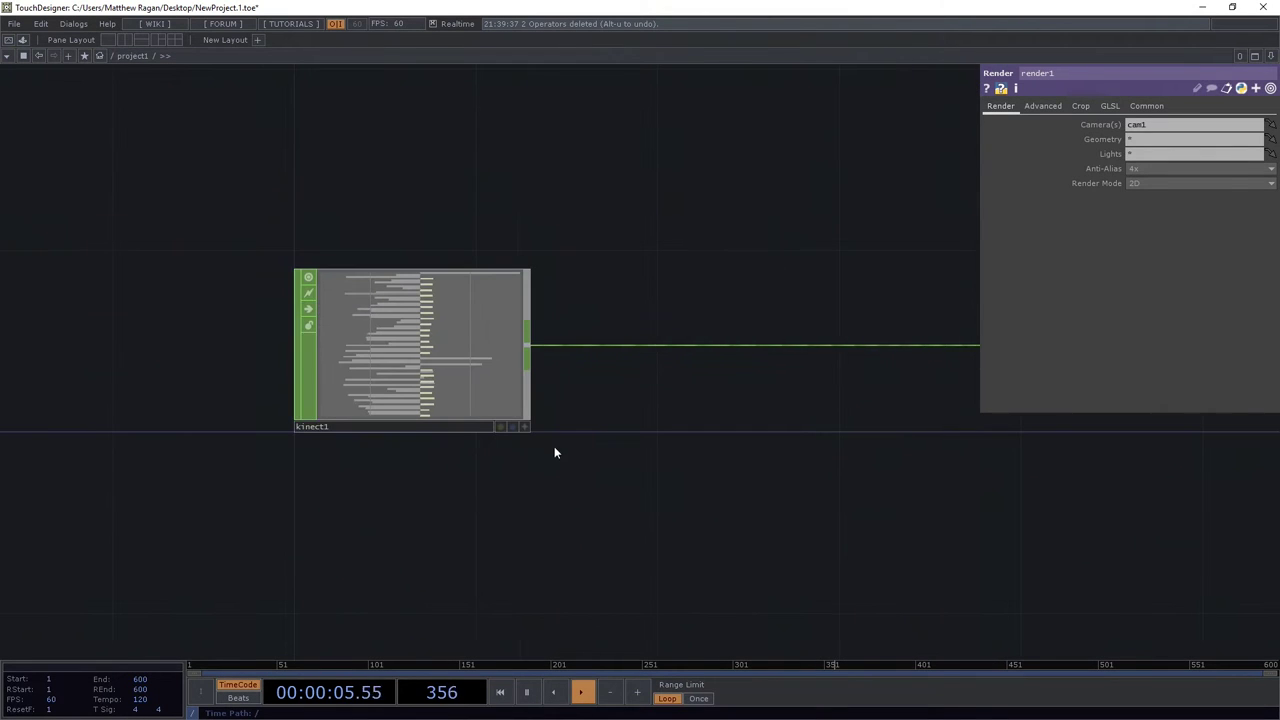
Insert a Select CHOP on the wire coming out of the kinect1 node
{"action": "right_click", "coordinate": [636, 345]}
{"action": "left_click", "coordinate": [666, 332]}
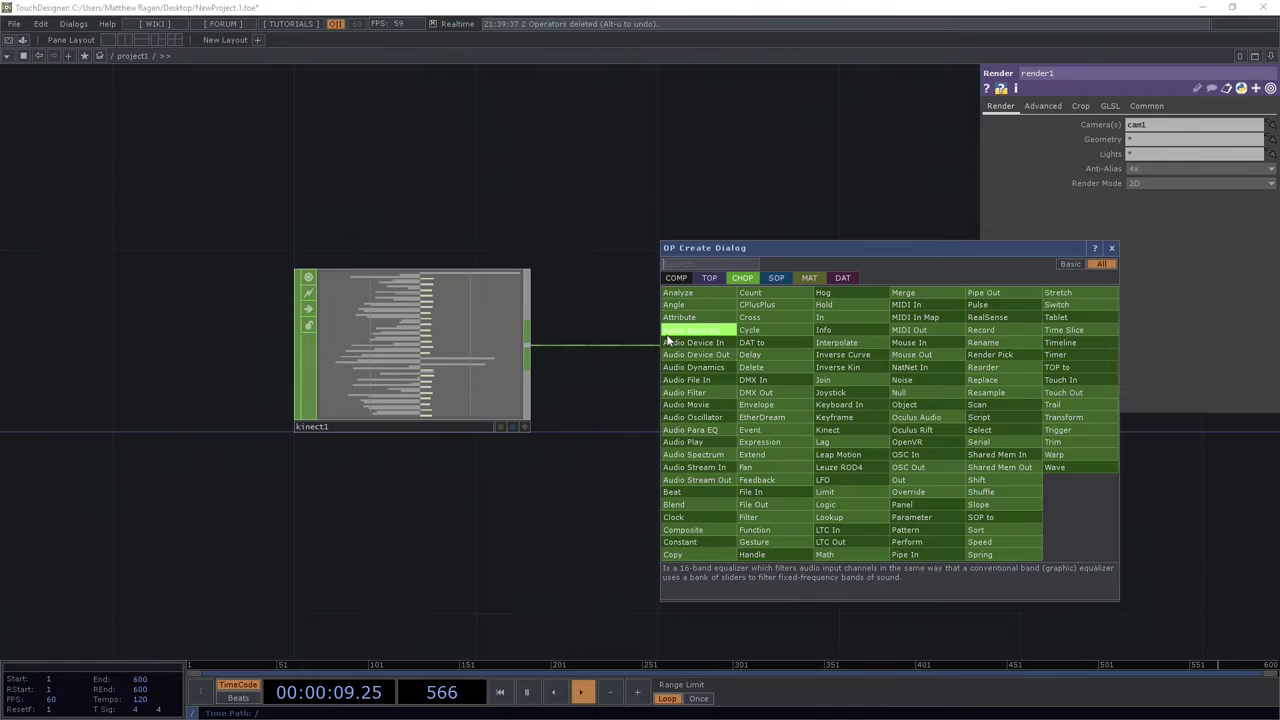
{"action": "type", "text": "sel"}
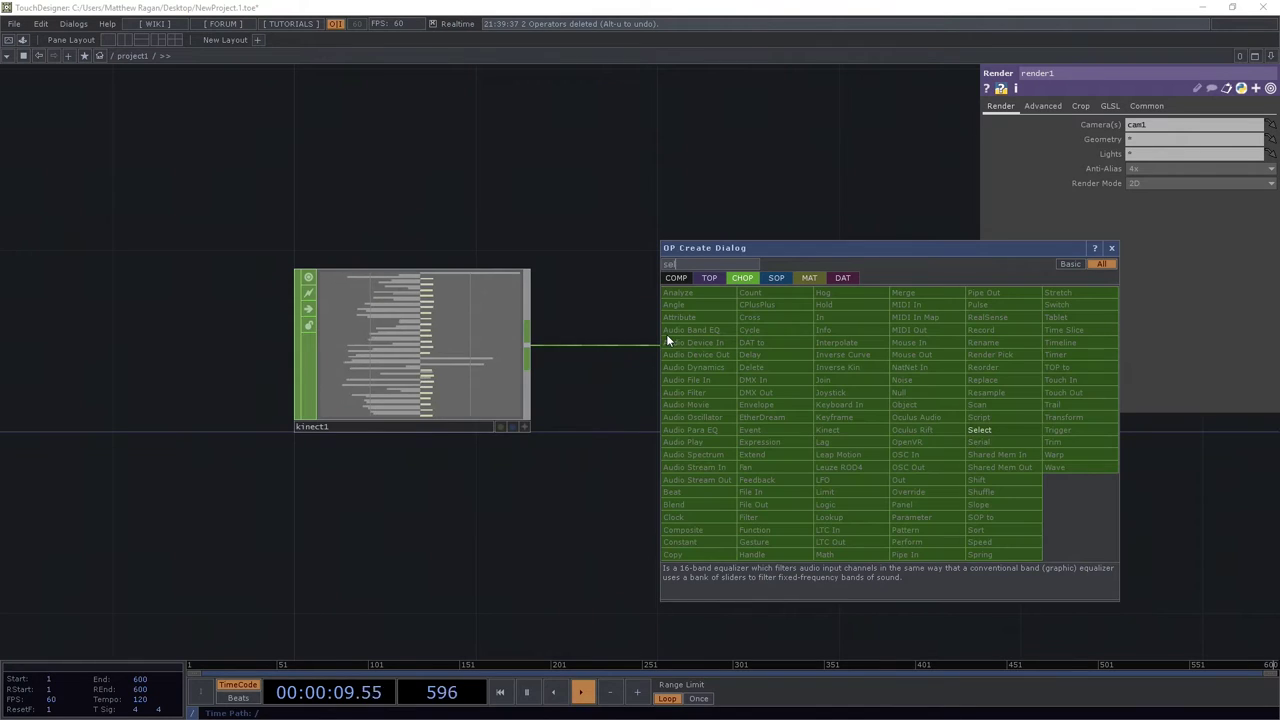
{"action": "left_click", "coordinate": [991, 432]}
{"action": "left_click", "coordinate": [775, 308]}
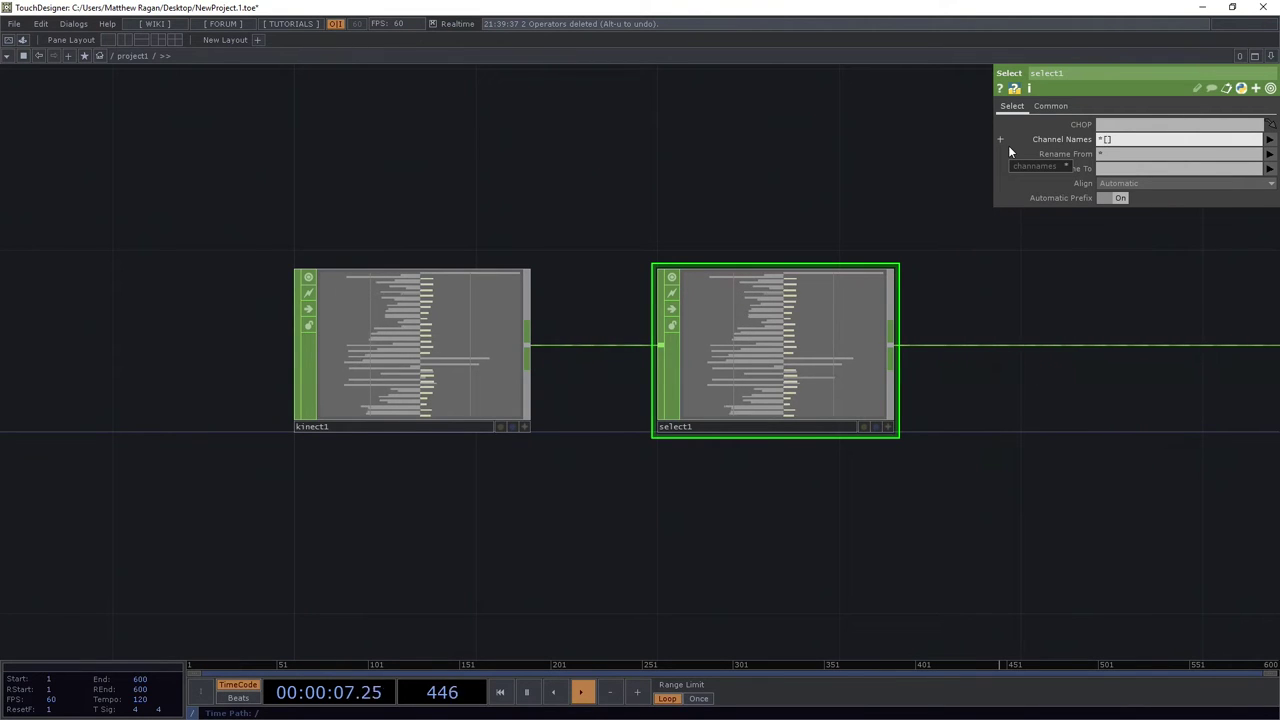
Limit select1 to the skeleton's position channels by setting Channel Names to *[xyz]
{"action": "type", "text": "[xyz]"}
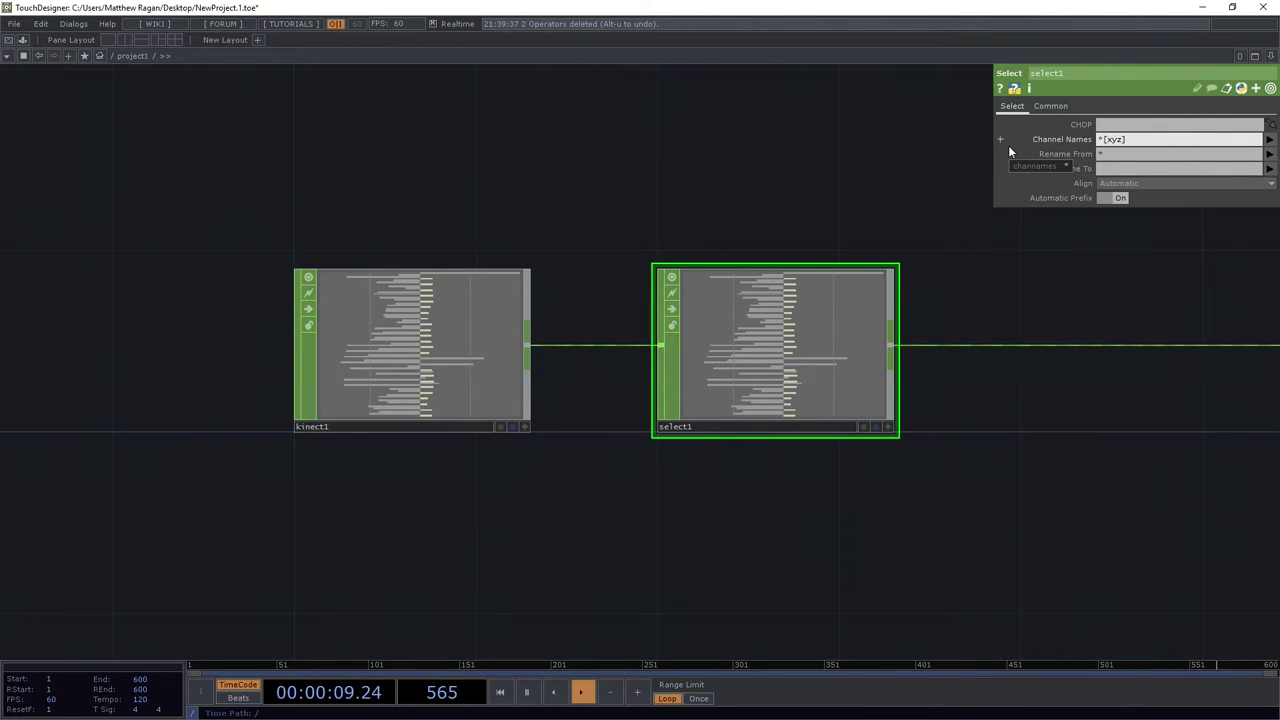
{"action": "type", "text": "*"}
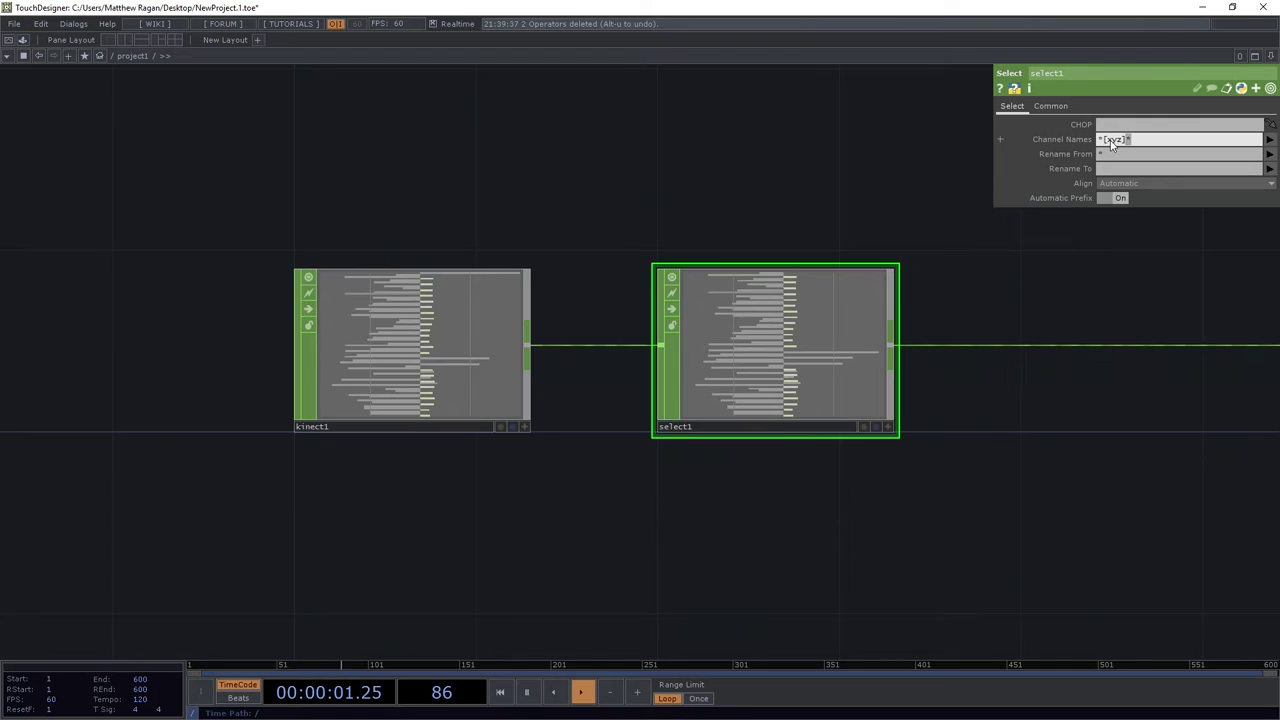
{"action": "scroll", "coordinate": [772, 355], "scroll_direction": "up", "scroll_amount": 5}
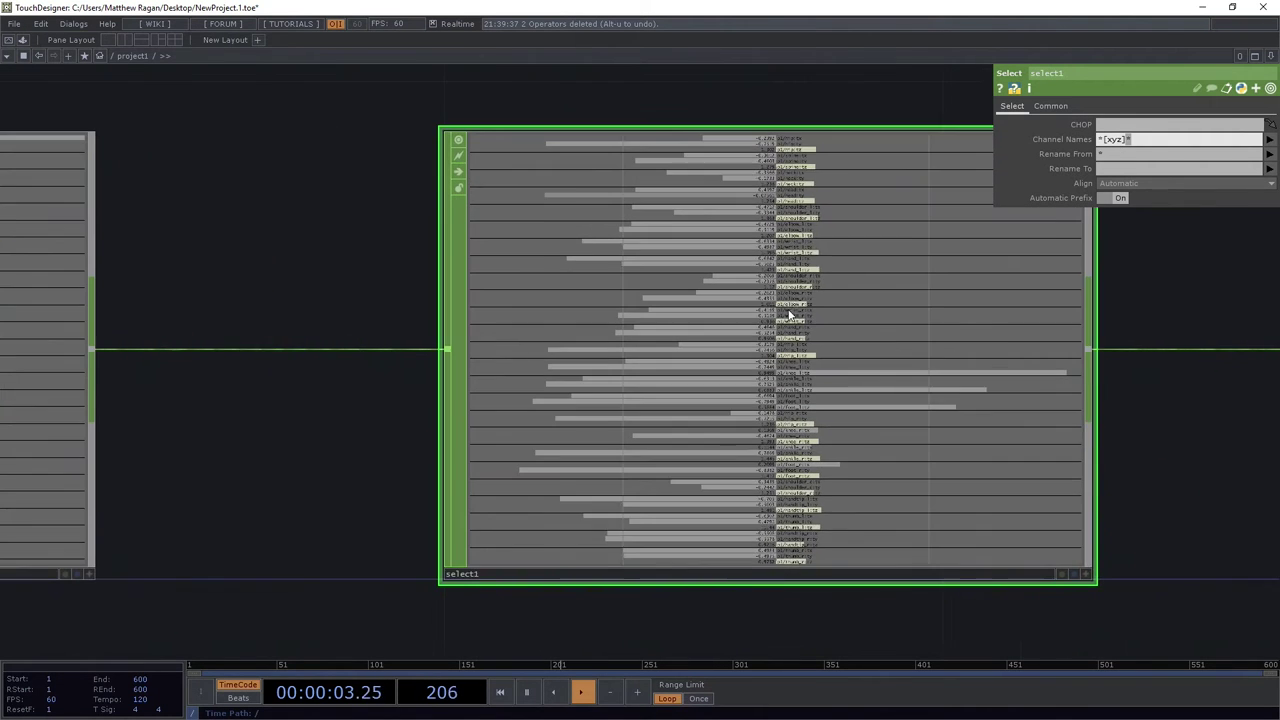
{"action": "scroll", "coordinate": [706, 275], "scroll_direction": "up", "scroll_amount": 5}
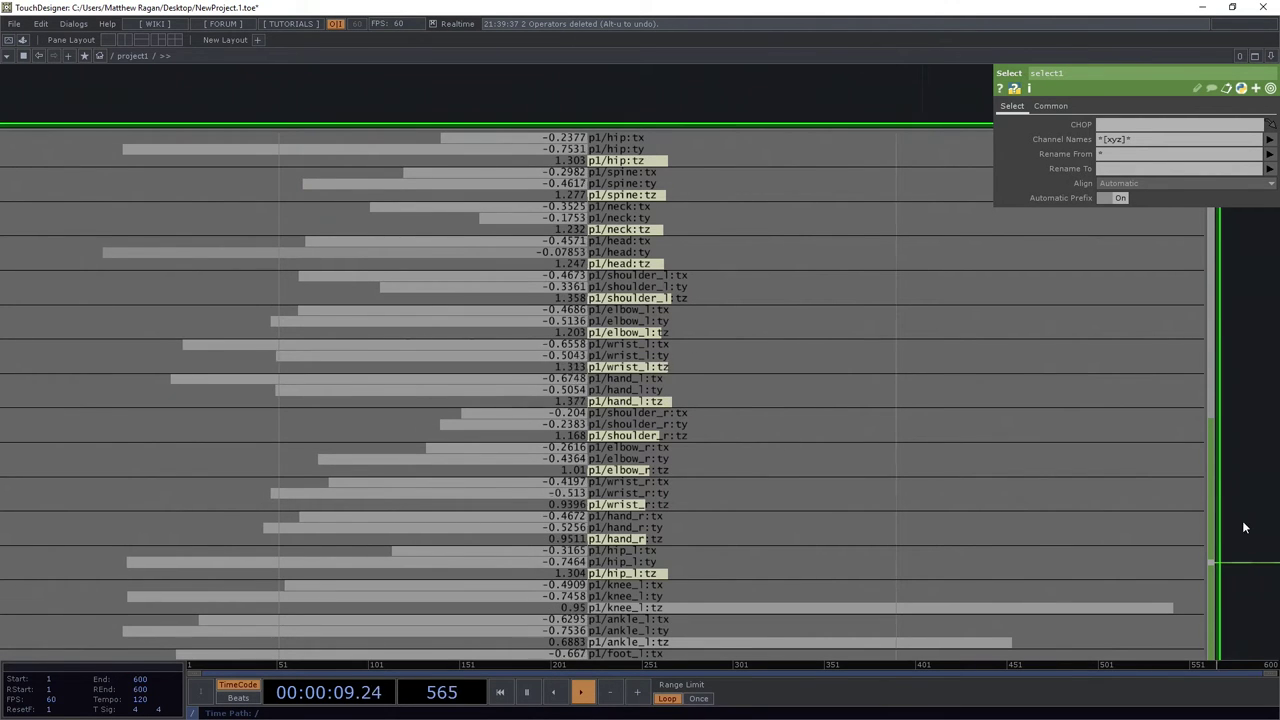
{"action": "left_click_drag", "start_coordinate": [1242, 520], "coordinate": [1137, 284]}
{"action": "left_click_drag", "start_coordinate": [1237, 545], "coordinate": [1215, 390]}
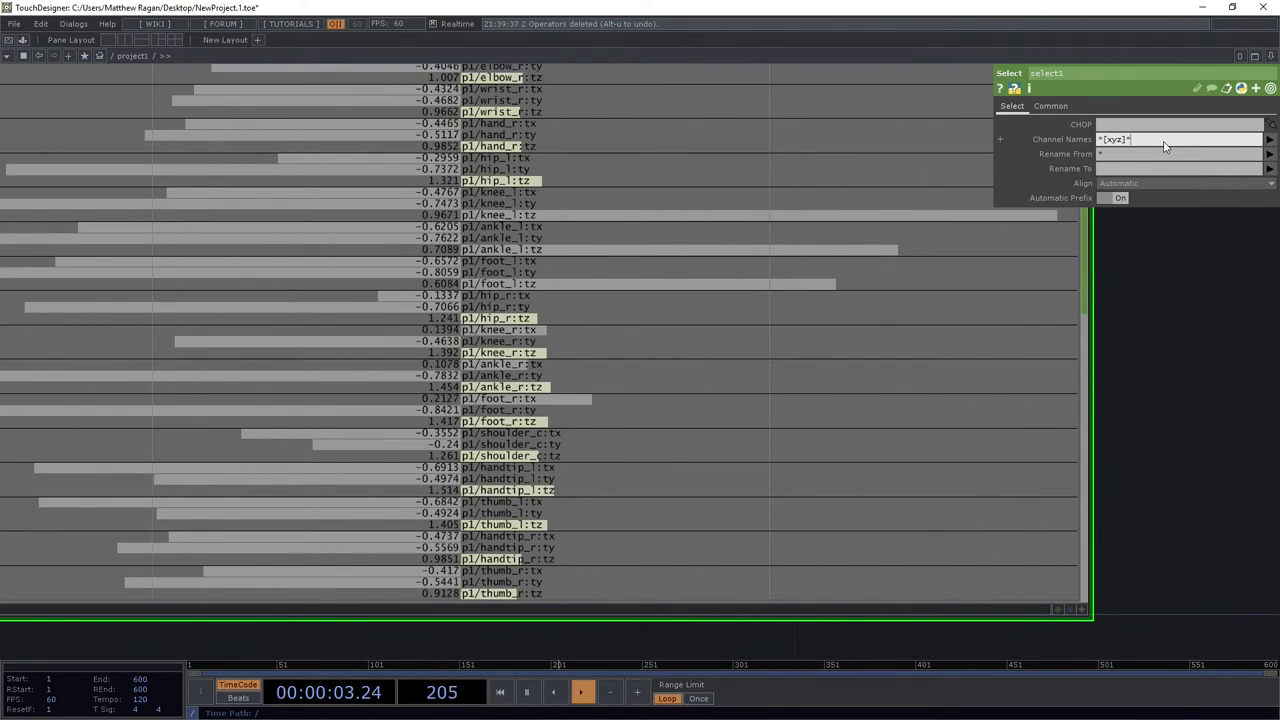
{"action": "key", "text": "BackSpace"}
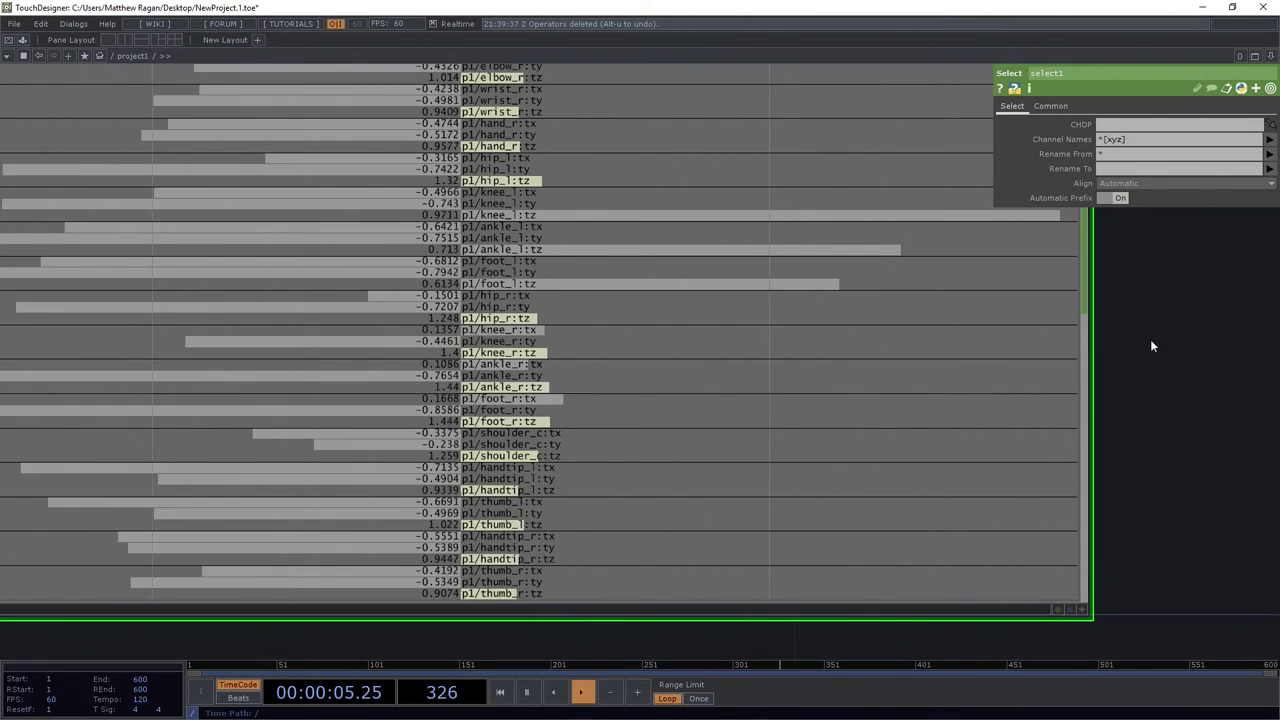
Insert a Shuffle CHOP on the wire between select1 and null1 and line it up with them
{"action": "scroll", "coordinate": [1148, 339], "scroll_direction": "down", "scroll_amount": 3}
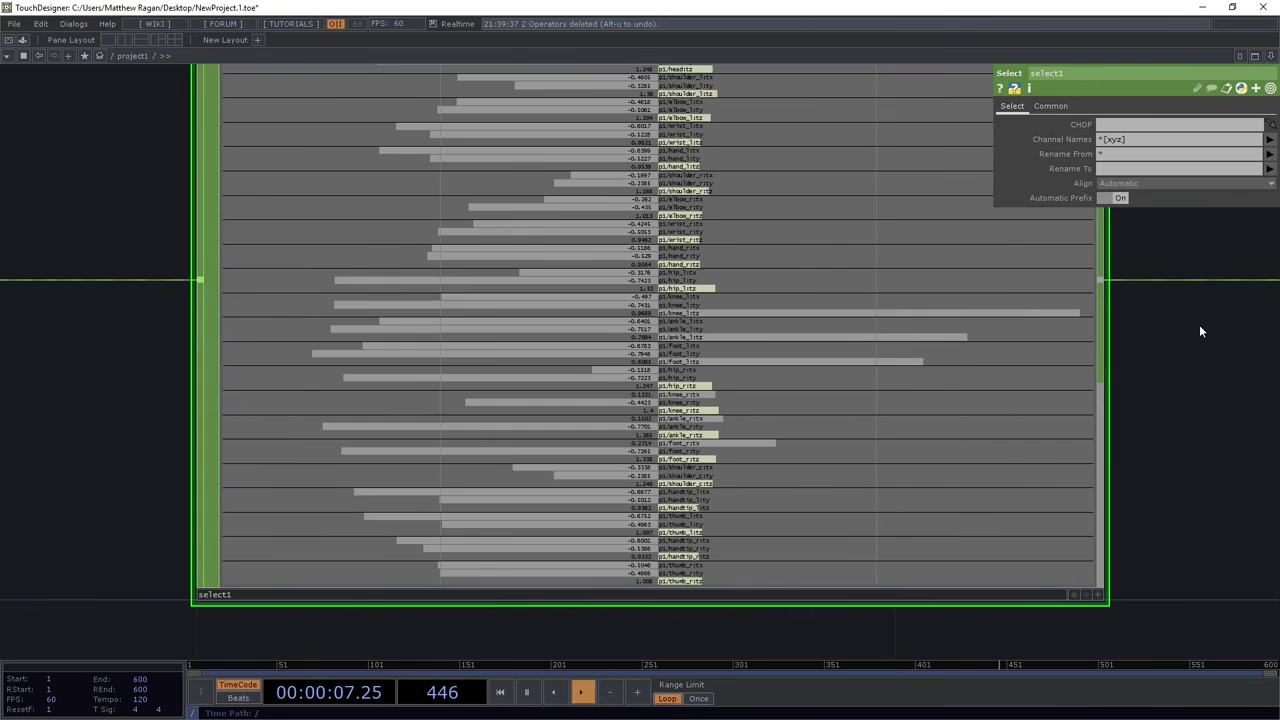
{"action": "key", "text": "h"}
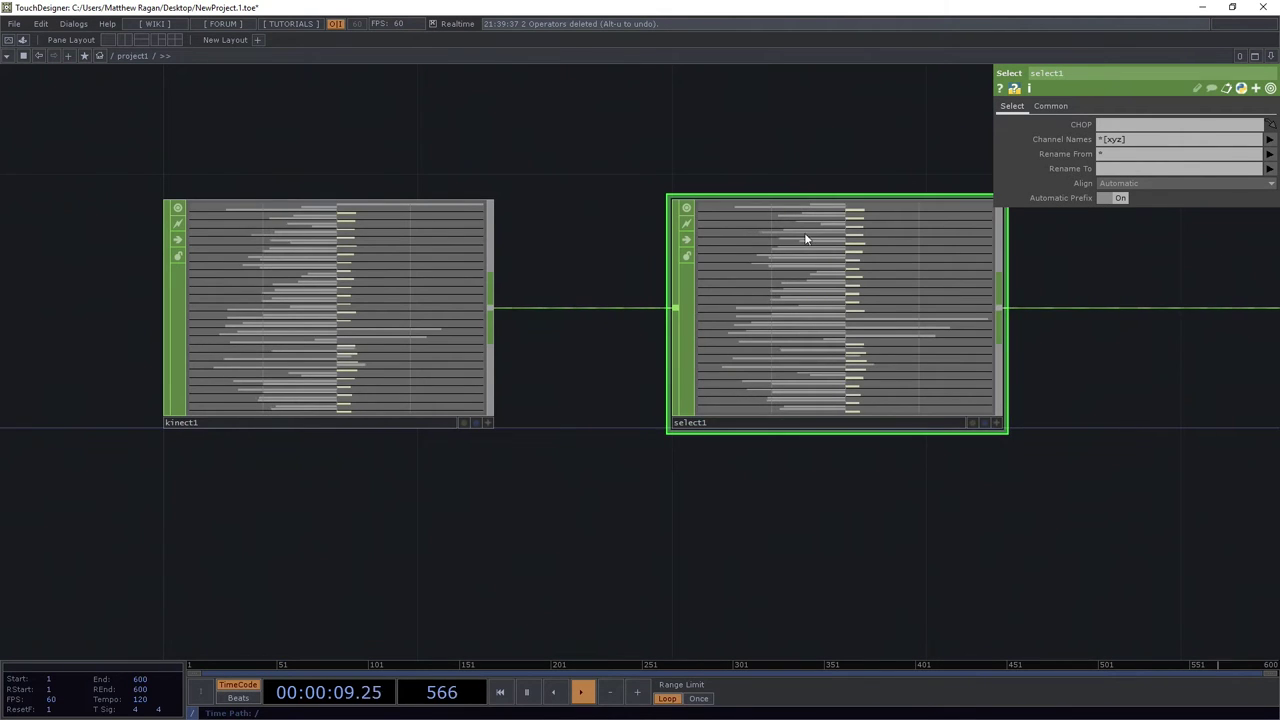
{"action": "scroll", "coordinate": [878, 256], "scroll_direction": "up", "scroll_amount": 1}
{"action": "scroll", "coordinate": [878, 254], "scroll_direction": "up", "scroll_amount": 3}
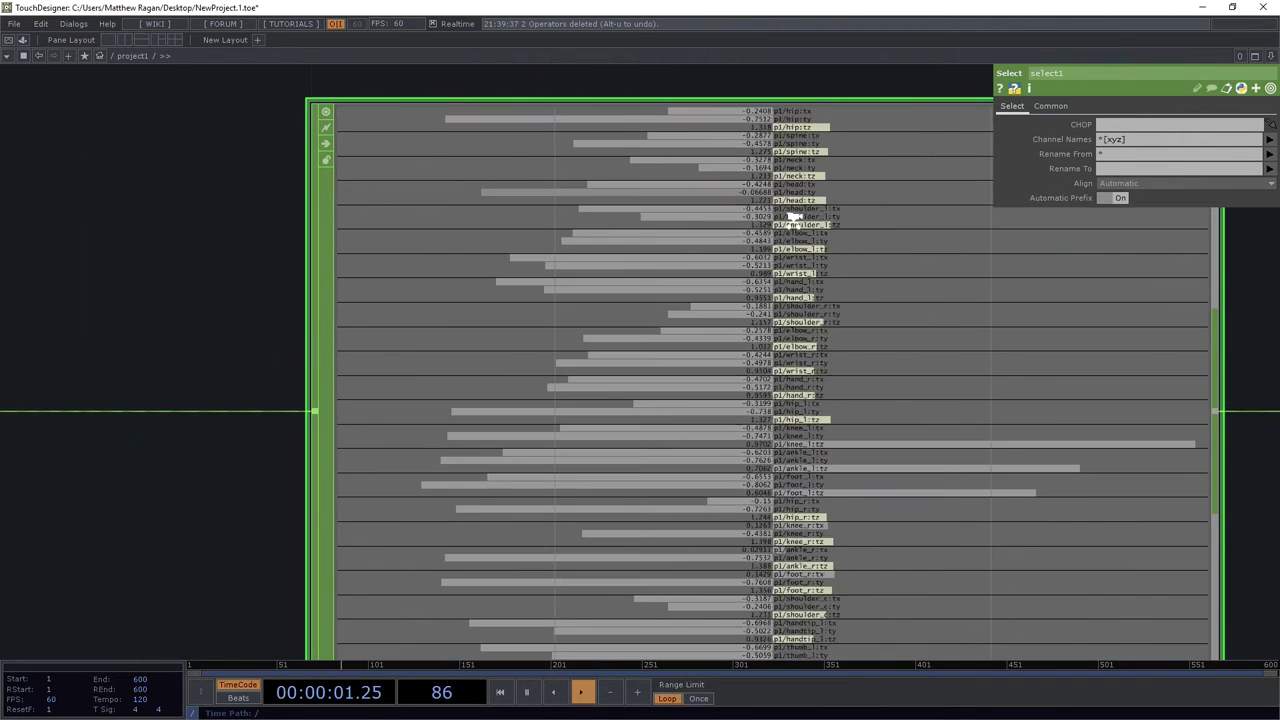
{"action": "scroll", "coordinate": [795, 218], "scroll_direction": "down", "scroll_amount": 5}
{"action": "left_click_drag", "start_coordinate": [1041, 424], "coordinate": [843, 454]}
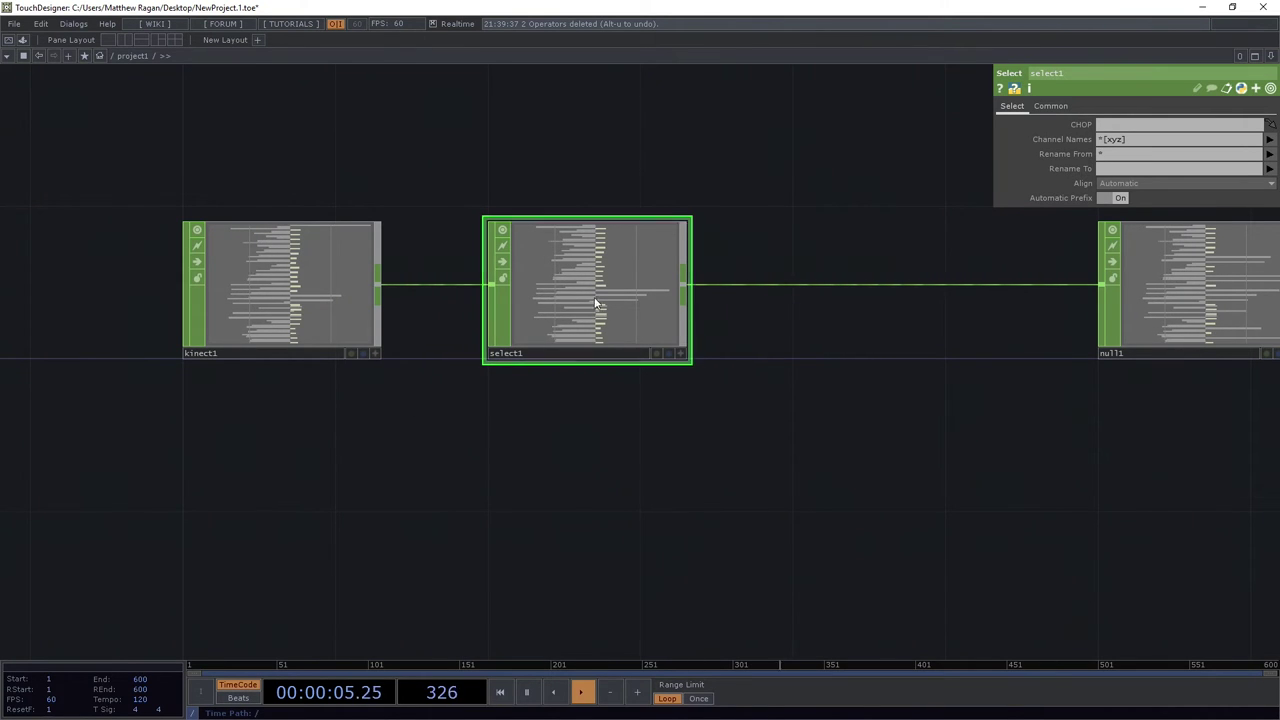
{"action": "right_click", "coordinate": [812, 284]}
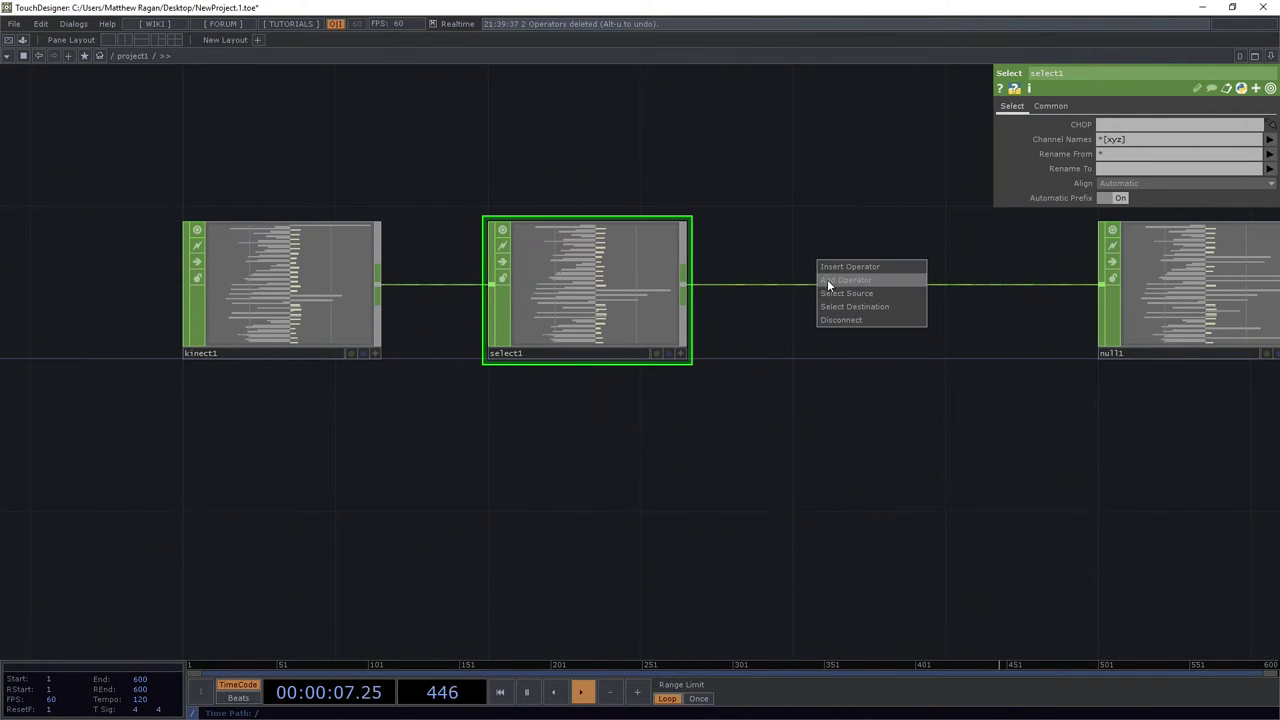
{"action": "left_click", "coordinate": [843, 268]}
{"action": "type", "text": "sh"}
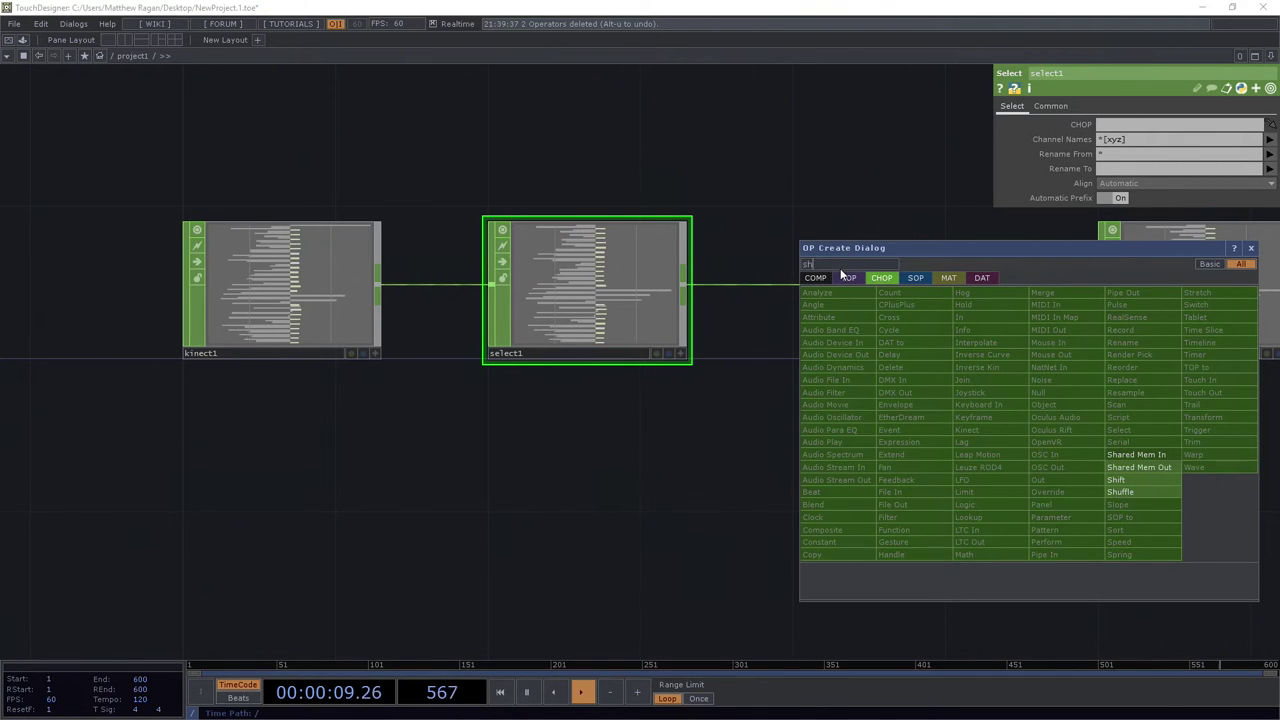
{"action": "left_click", "coordinate": [1120, 491]}
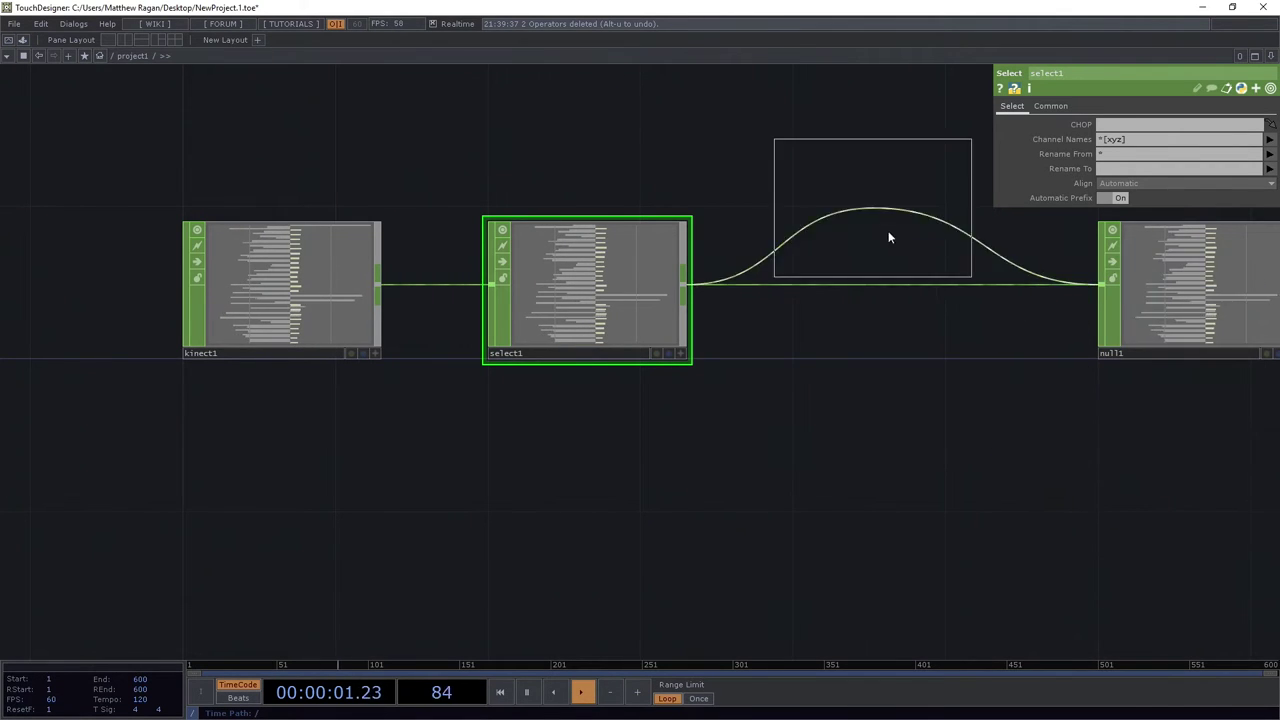
{"action": "left_click", "coordinate": [890, 225]}
{"action": "left_click_drag", "start_coordinate": [906, 187], "coordinate": [921, 263]}
Set shuffle1's Method to Sequence Every Nth Channel
{"action": "scroll", "coordinate": [674, 354], "scroll_direction": "up", "scroll_amount": 3}
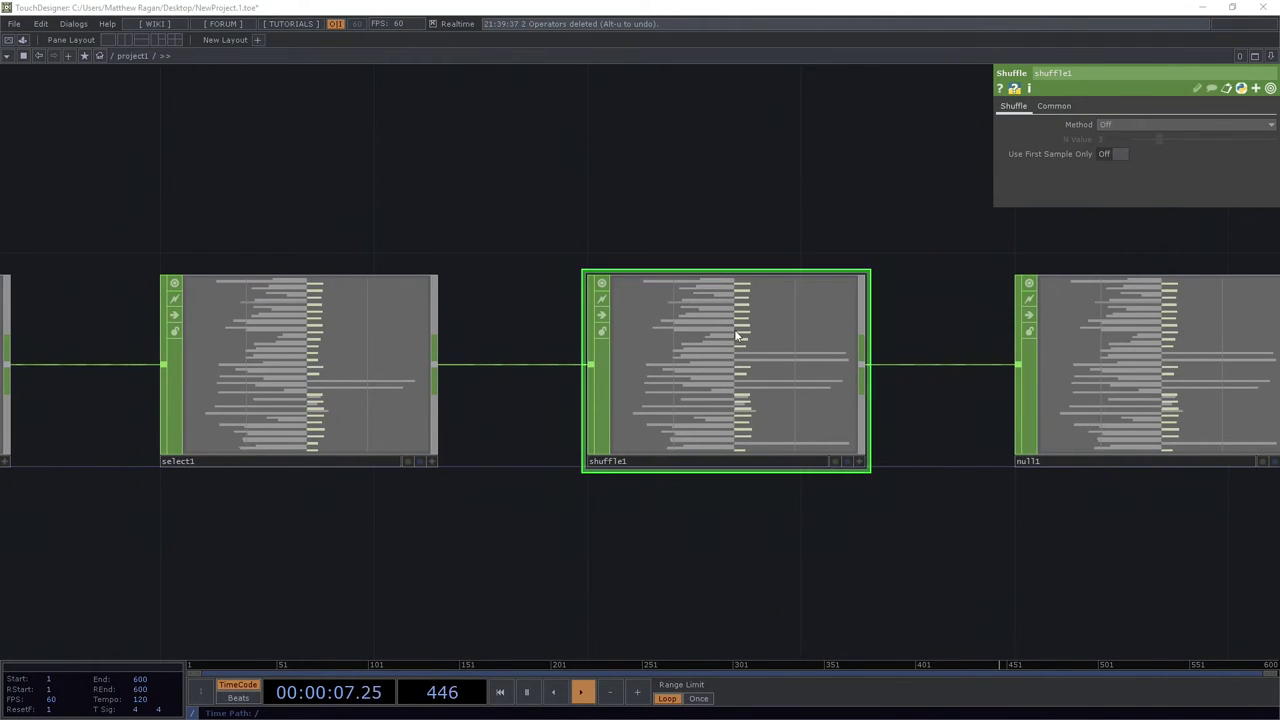
{"action": "scroll", "coordinate": [729, 323], "scroll_direction": "up", "scroll_amount": 5}
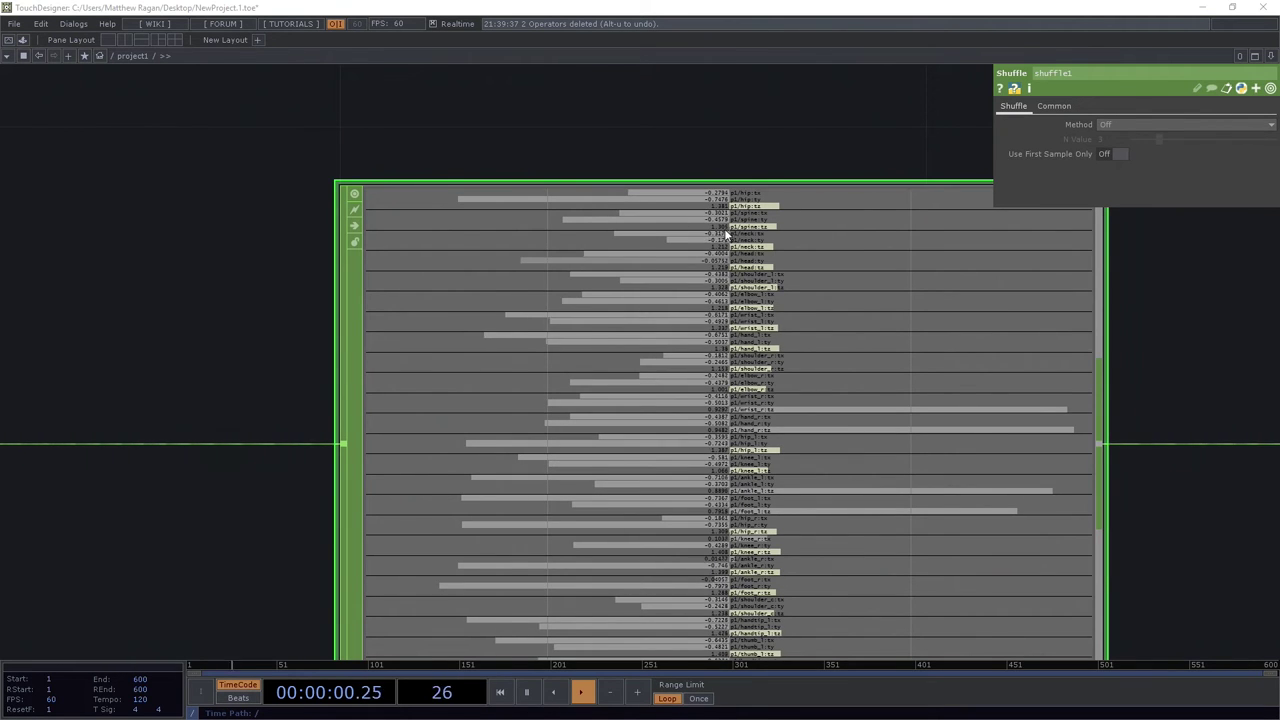
{"action": "left_click", "coordinate": [1156, 128]}
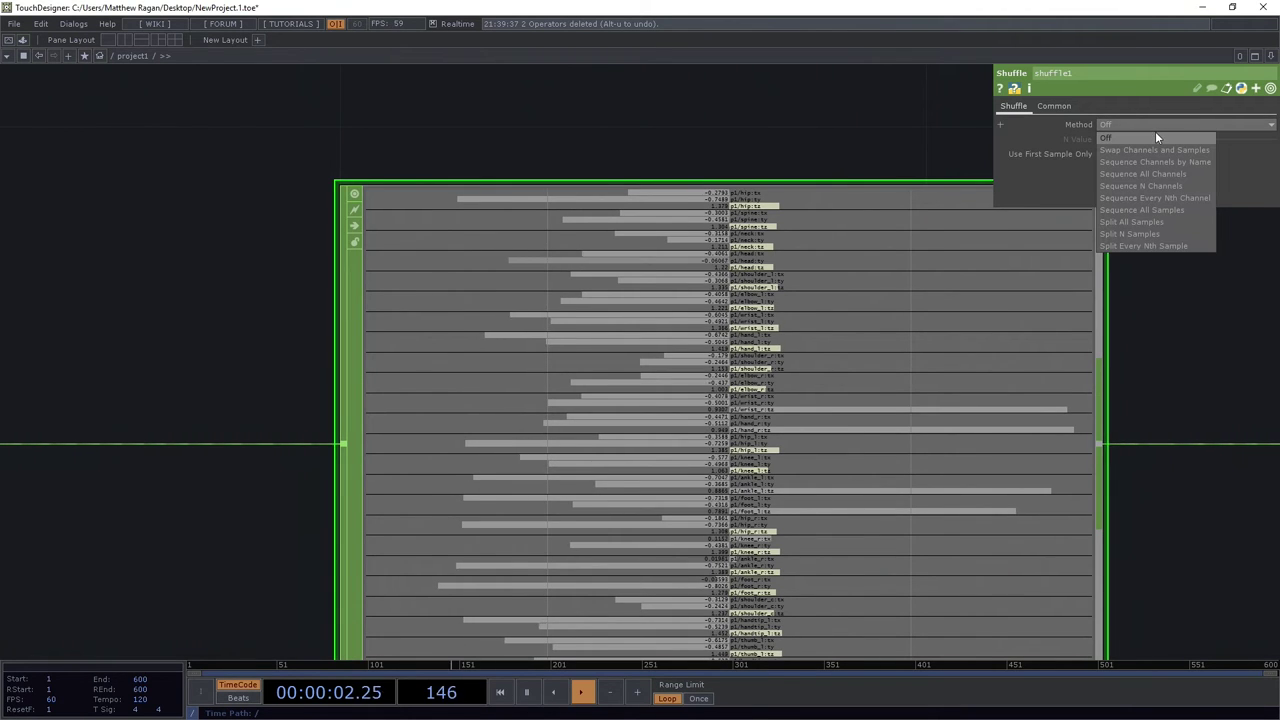
{"action": "left_click", "coordinate": [1188, 197]}
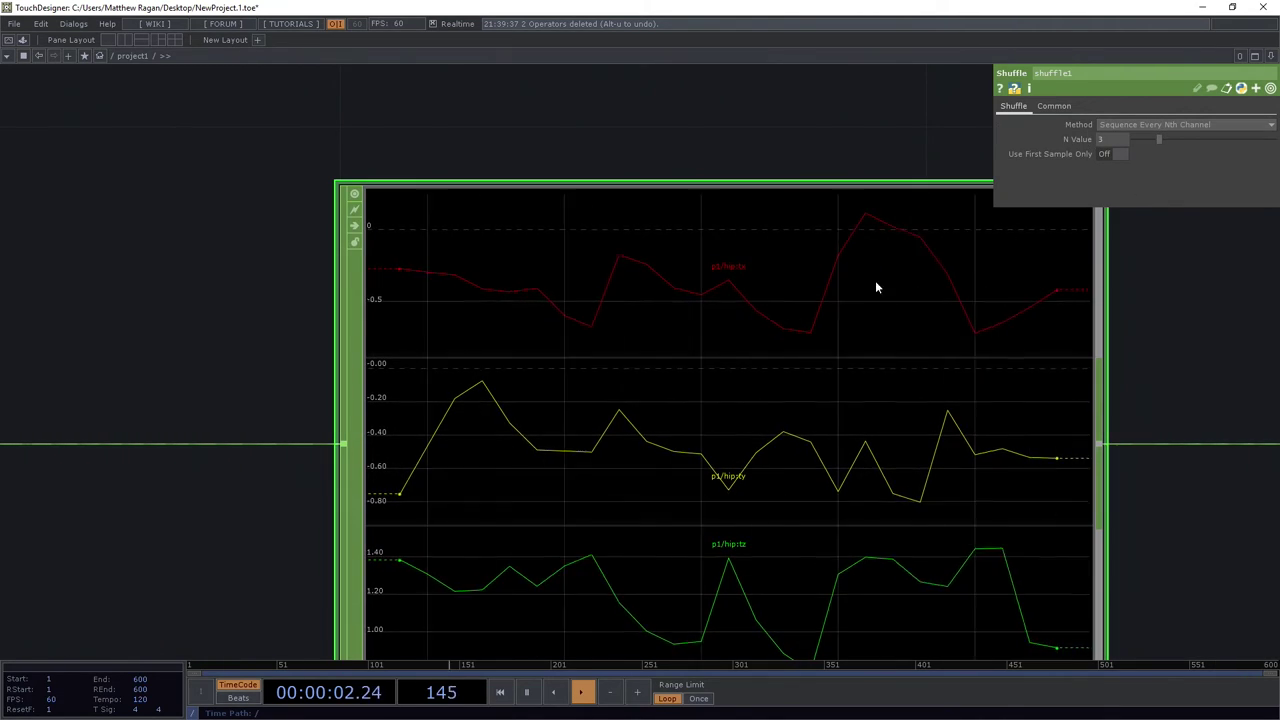
Compare select1's list of tx, ty and tz channels with the three sequenced channels in shuffle1
{"action": "scroll", "coordinate": [528, 295], "scroll_direction": "down", "scroll_amount": 3}
{"action": "left_click_drag", "start_coordinate": [329, 286], "coordinate": [595, 270]}
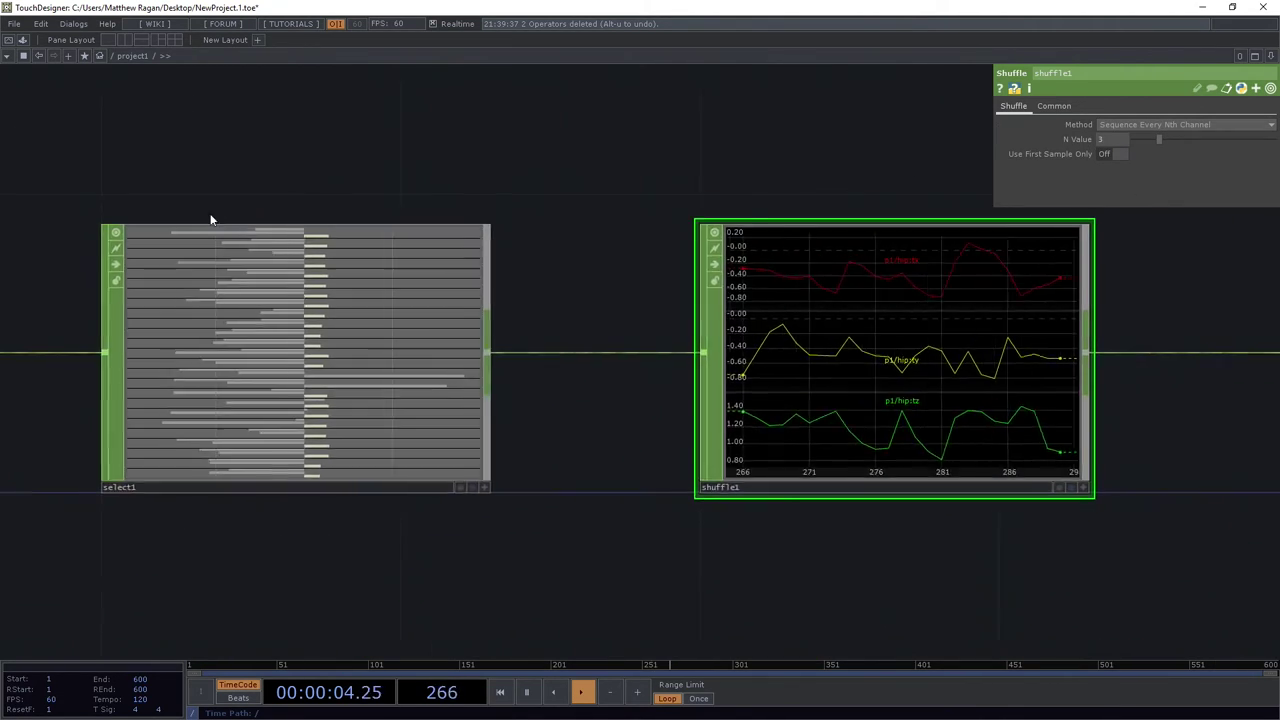
{"action": "scroll", "coordinate": [210, 219], "scroll_direction": "up", "scroll_amount": 5}
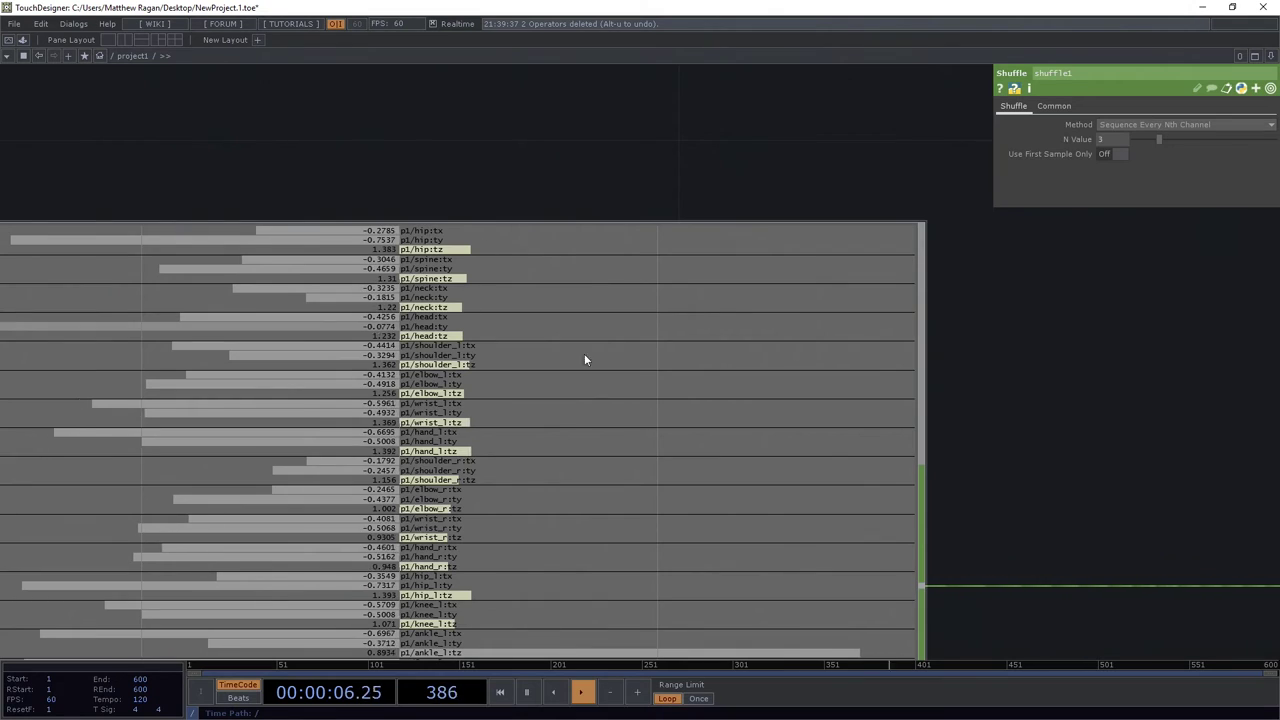
{"action": "left_click_drag", "start_coordinate": [716, 306], "coordinate": [300, 217]}
{"action": "scroll", "coordinate": [300, 217], "scroll_direction": "down", "scroll_amount": 2}
{"action": "left_click_drag", "start_coordinate": [1175, 240], "coordinate": [508, 179]}
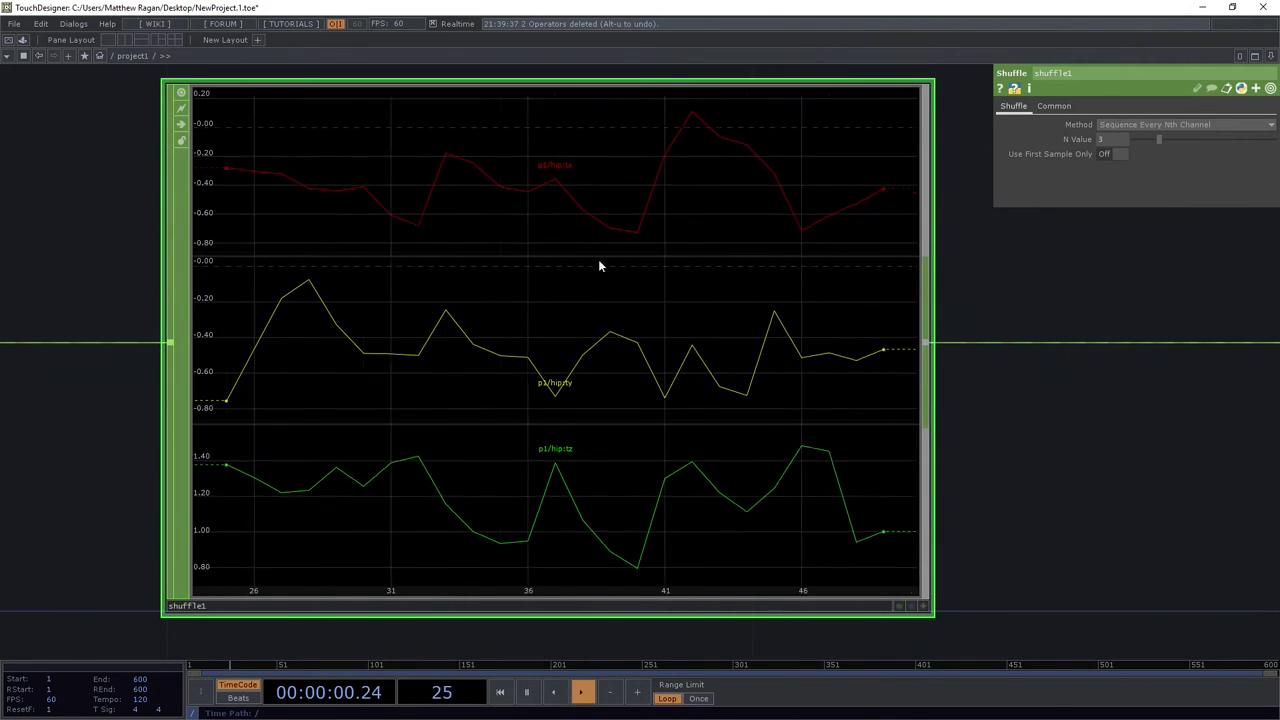
{"action": "scroll", "coordinate": [621, 377], "scroll_direction": "down", "scroll_amount": 5}
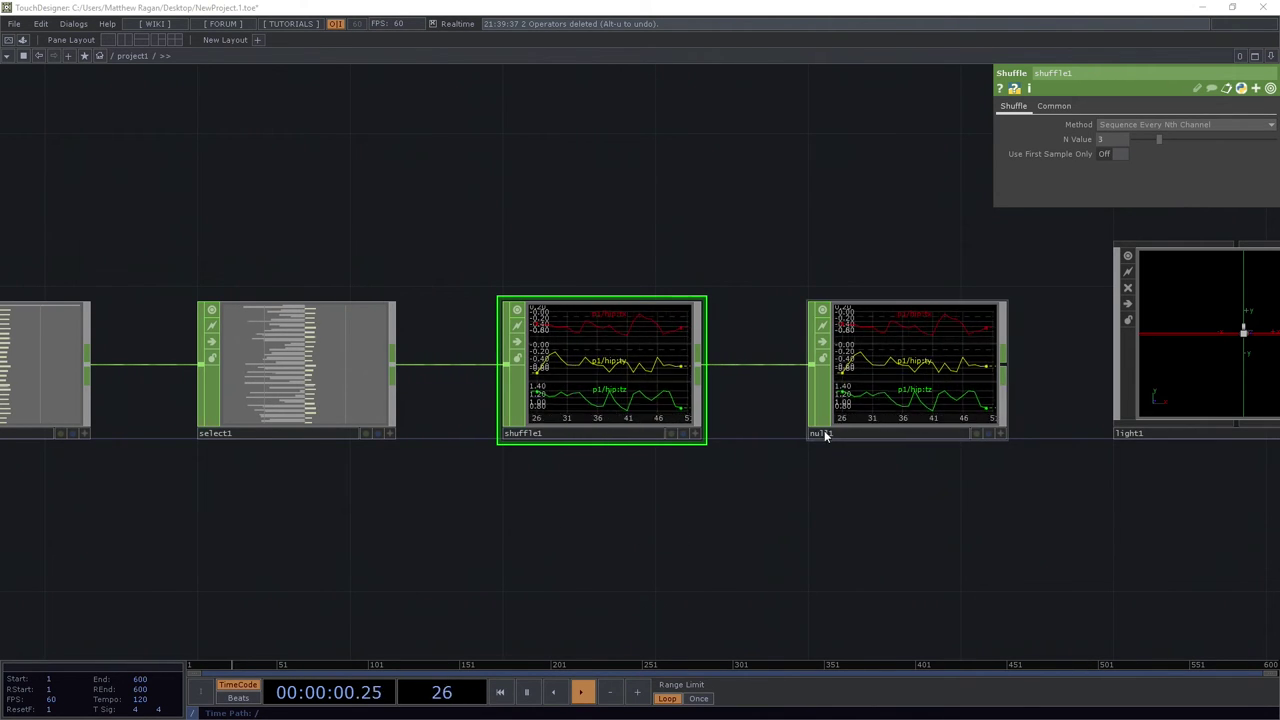
{"action": "scroll", "coordinate": [595, 410], "scroll_direction": "up", "scroll_amount": 5}
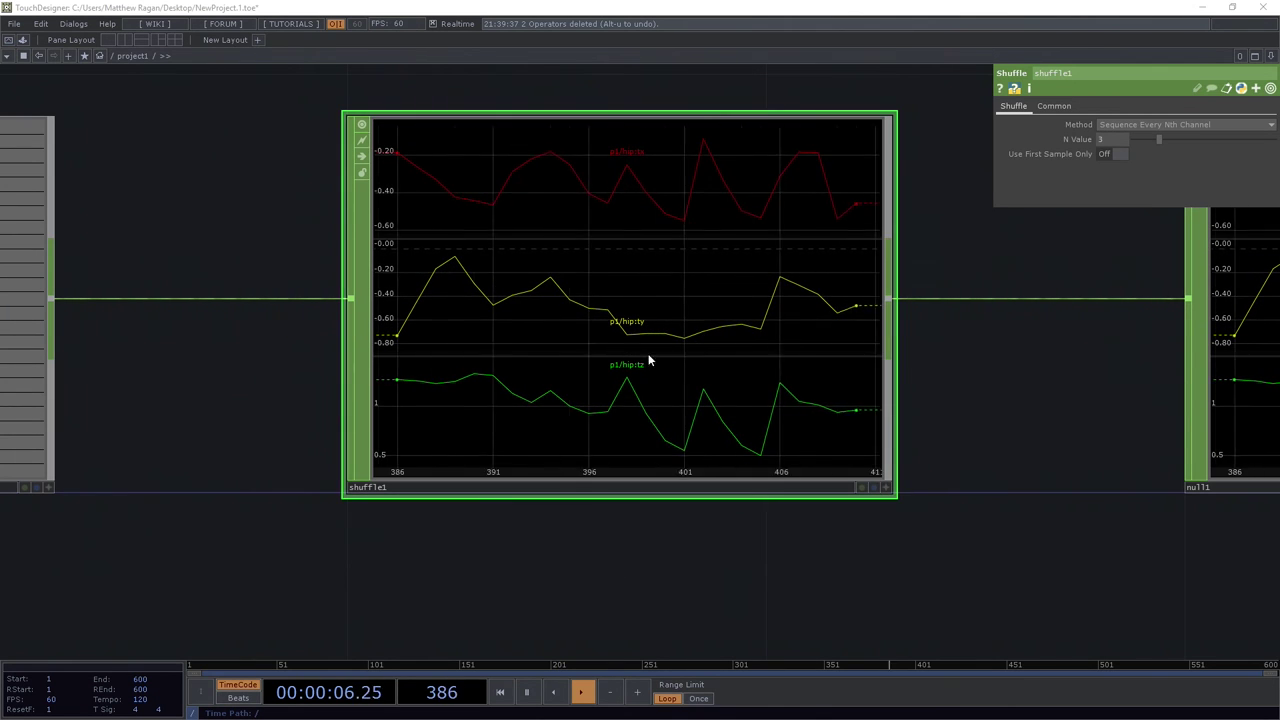
{"action": "scroll", "coordinate": [642, 302], "scroll_direction": "down", "scroll_amount": 3}
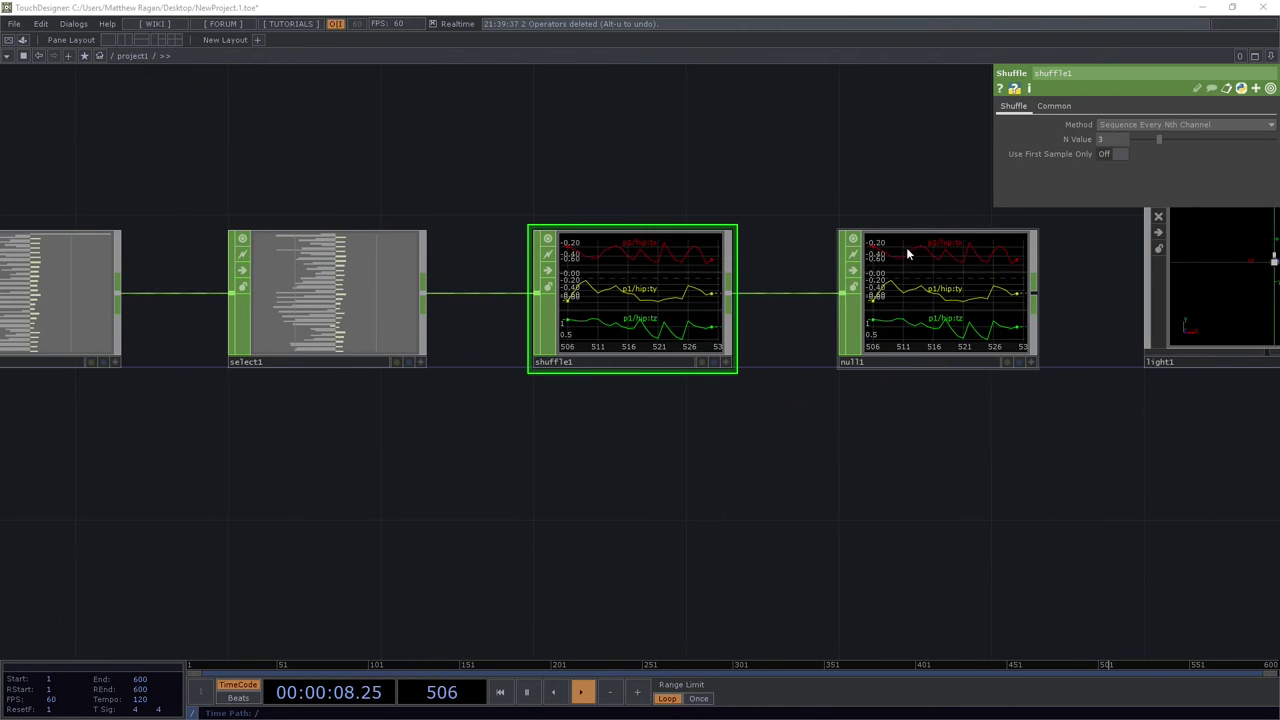
Turn the viewers of null1 and shuffle1 off and back on
{"action": "left_click", "coordinate": [854, 240]}
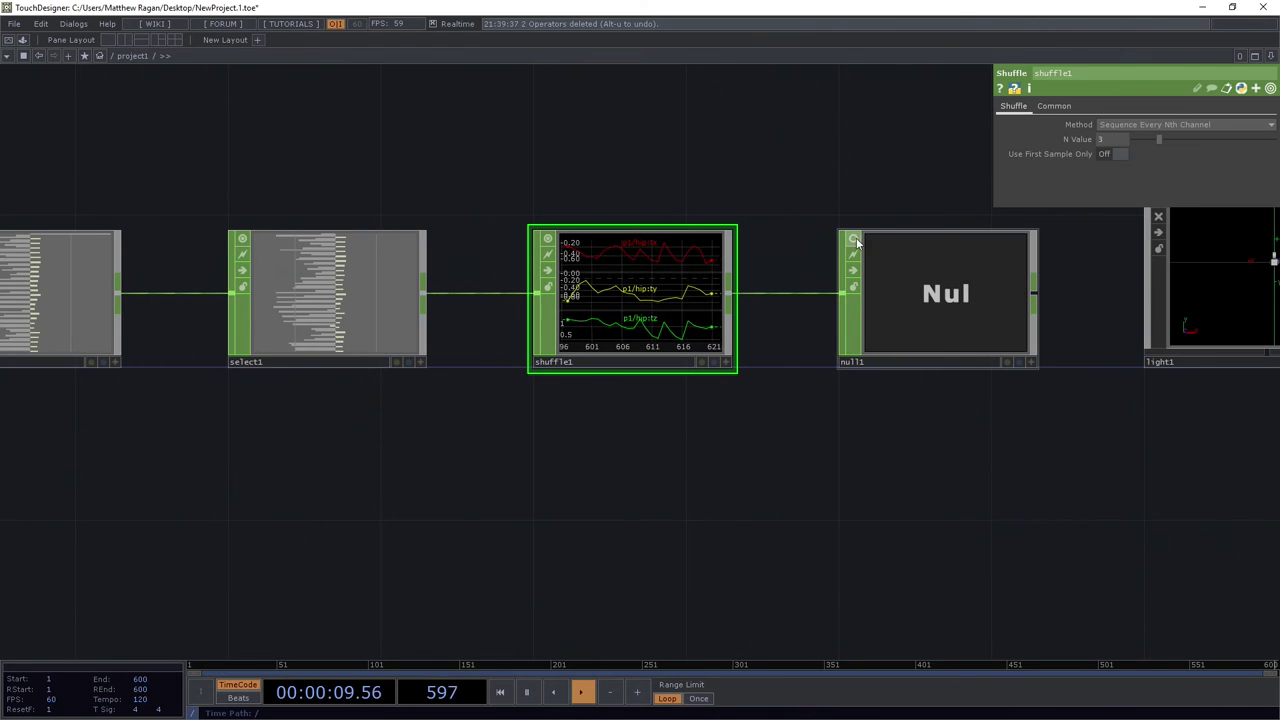
{"action": "left_click", "coordinate": [547, 240]}
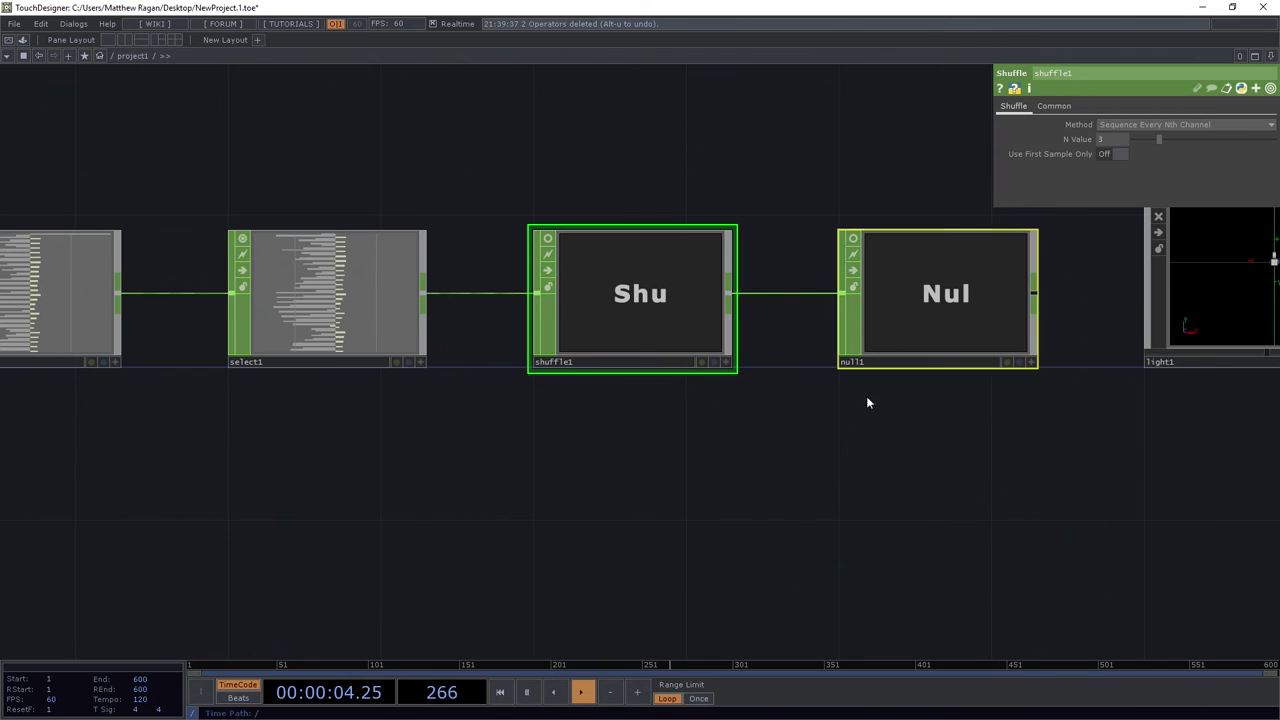
{"action": "left_click", "coordinate": [853, 239]}
{"action": "left_click", "coordinate": [547, 239]}
Select kinect1 and select1 together and move them away from shuffle1 to make room for another node
{"action": "left_click_drag", "start_coordinate": [546, 409], "coordinate": [819, 378]}
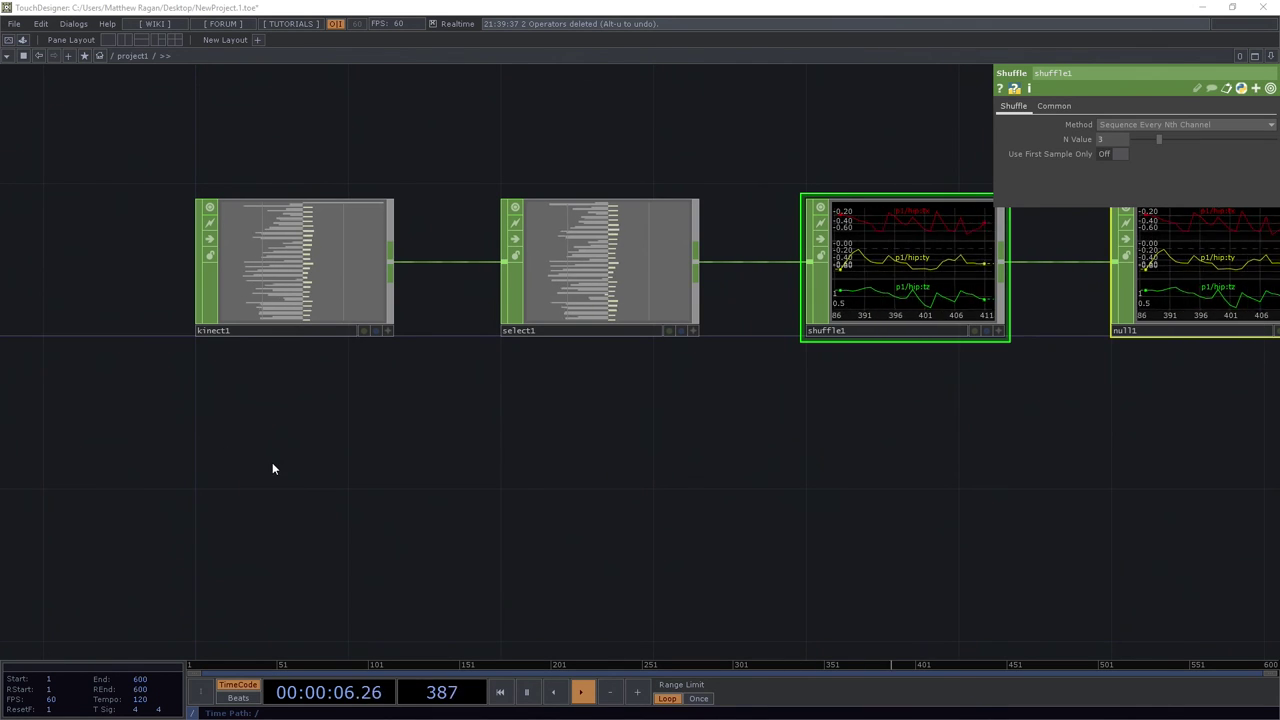
{"action": "left_click_drag", "start_coordinate": [833, 389], "coordinate": [655, 533]}
{"action": "scroll", "coordinate": [695, 418], "scroll_direction": "up", "scroll_amount": 3}
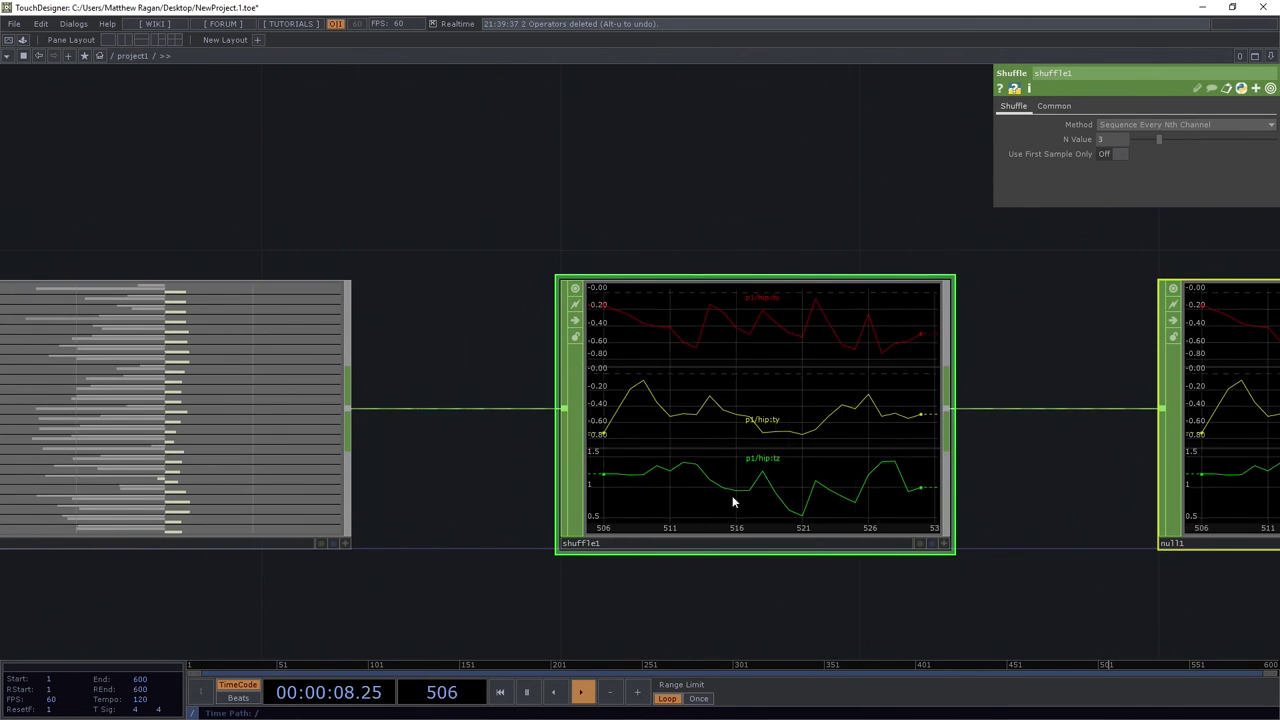
{"action": "left_click_drag", "start_coordinate": [545, 518], "coordinate": [988, 499]}
{"action": "scroll", "coordinate": [988, 499], "scroll_direction": "down", "scroll_amount": 2}
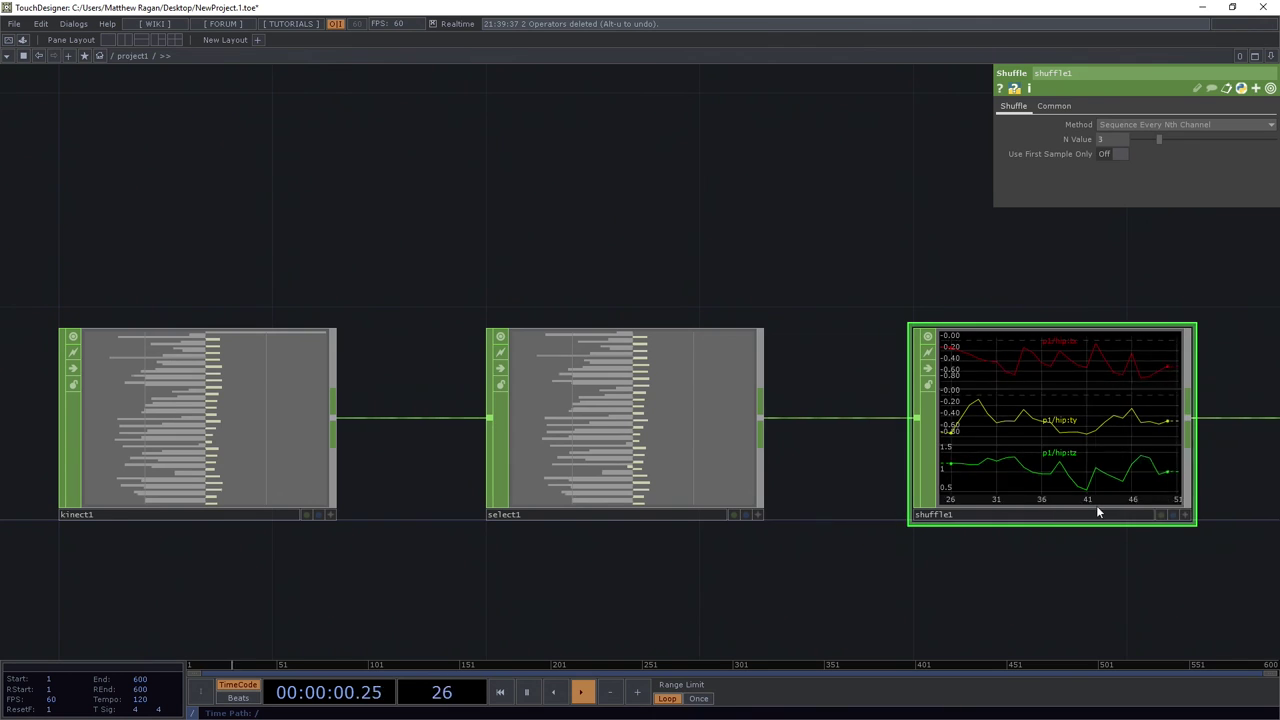
{"action": "left_click_drag", "start_coordinate": [821, 566], "coordinate": [817, 463]}
{"action": "scroll", "coordinate": [817, 463], "scroll_direction": "down", "scroll_amount": 3}
{"action": "right_click_drag", "start_coordinate": [808, 519], "coordinate": [379, 339]}
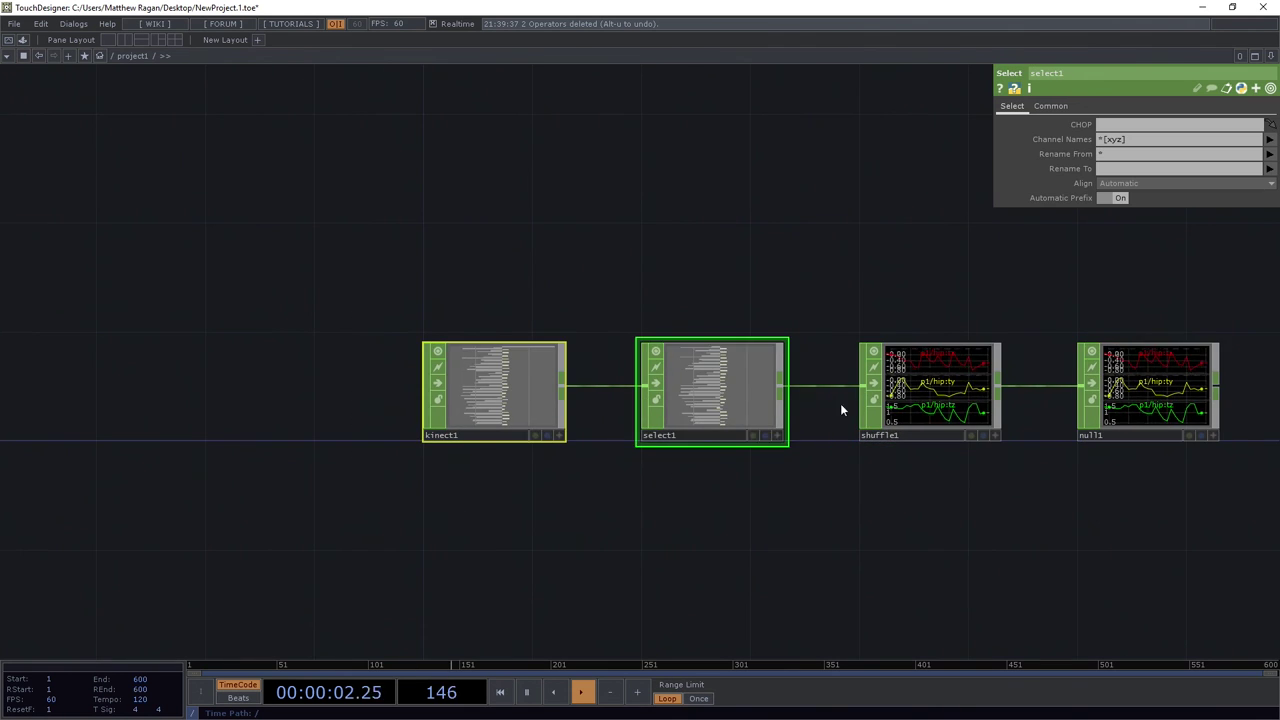
{"action": "scroll", "coordinate": [747, 423], "scroll_direction": "up", "scroll_amount": 1}
{"action": "scroll", "coordinate": [748, 424], "scroll_direction": "up", "scroll_amount": 2}
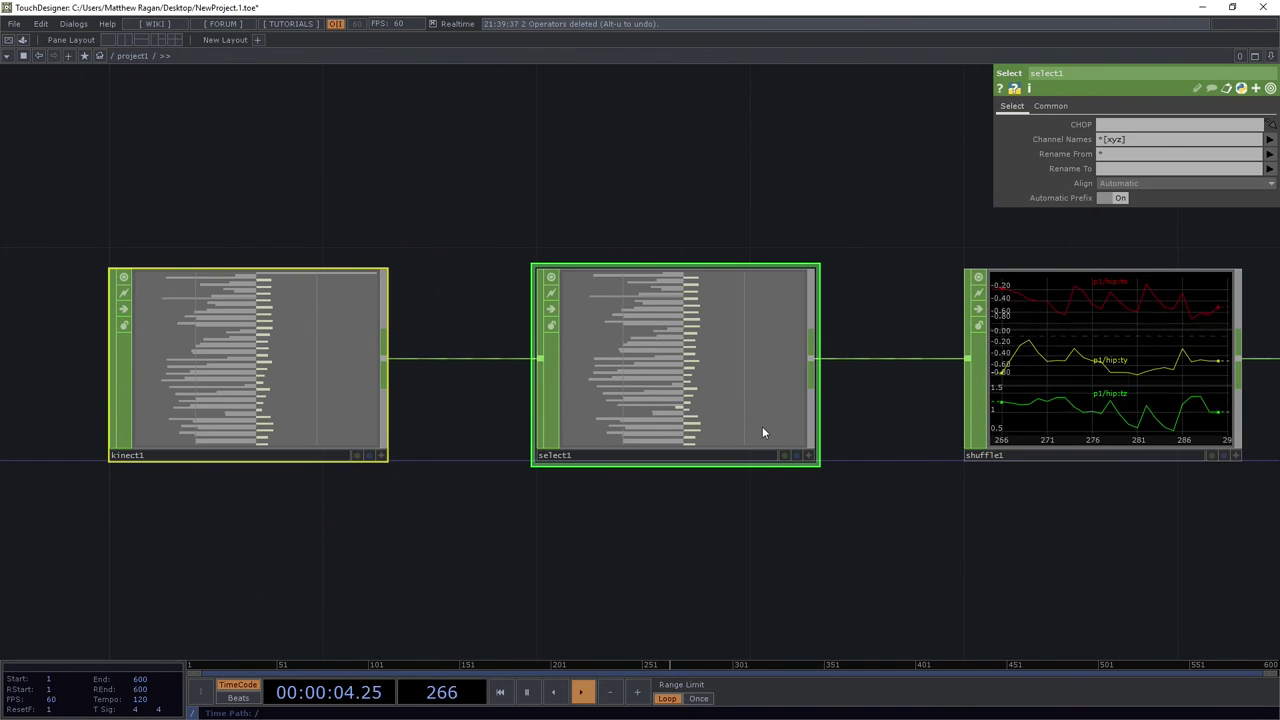
{"action": "left_click_drag", "start_coordinate": [762, 432], "coordinate": [323, 431]}
Insert a Stretch CHOP between select1 and shuffle1 and position it midway between them
{"action": "right_click", "coordinate": [654, 345]}
{"action": "left_click", "coordinate": [674, 344]}
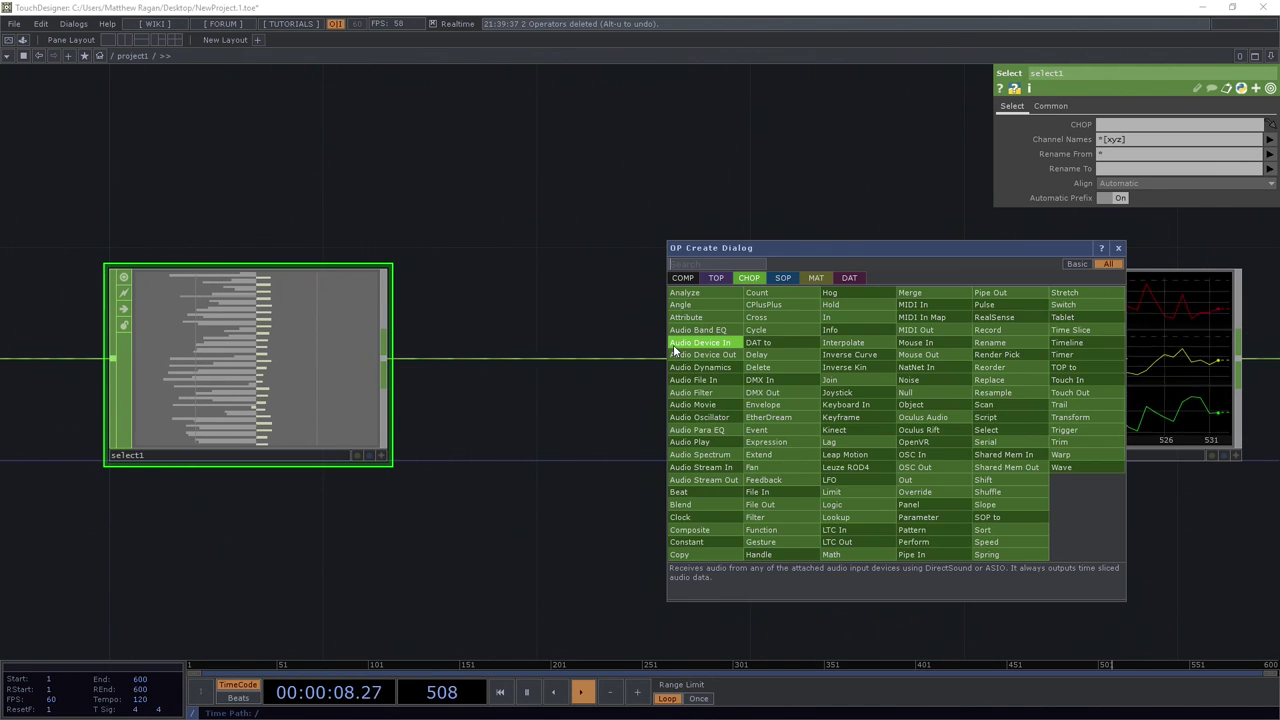
{"action": "type", "text": "st"}
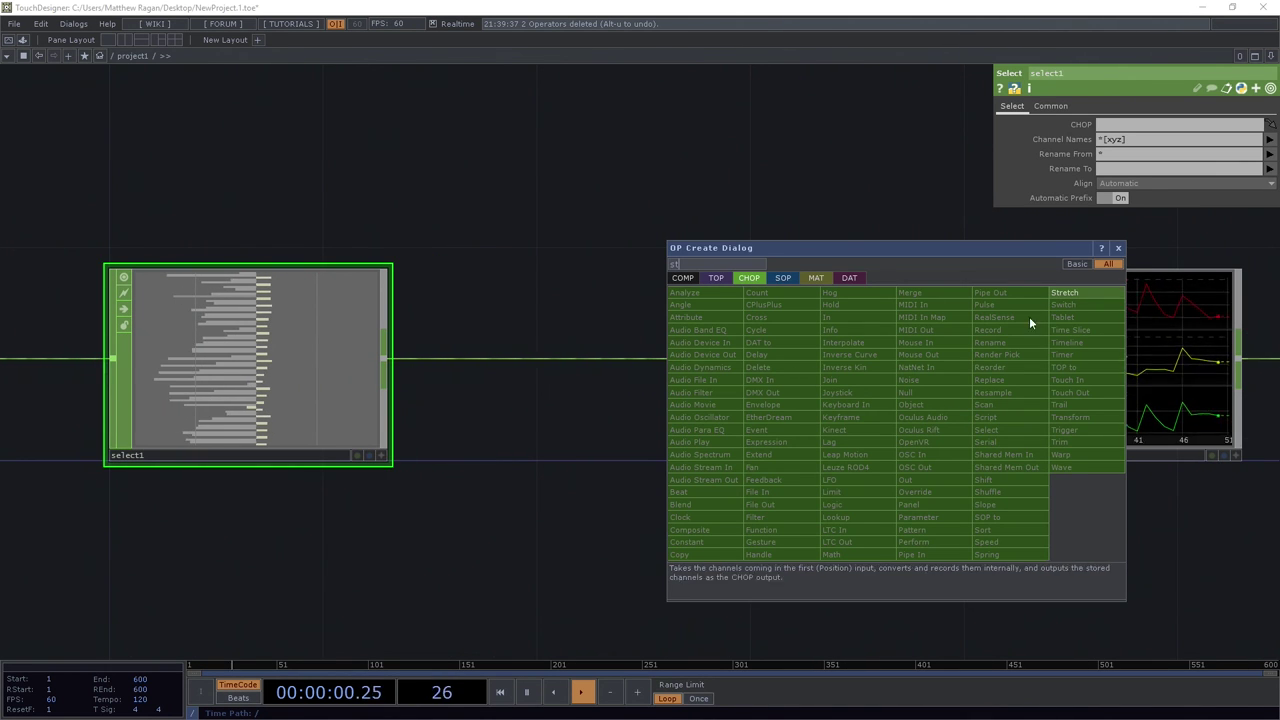
{"action": "left_click", "coordinate": [1114, 288]}
{"action": "left_click", "coordinate": [600, 365]}
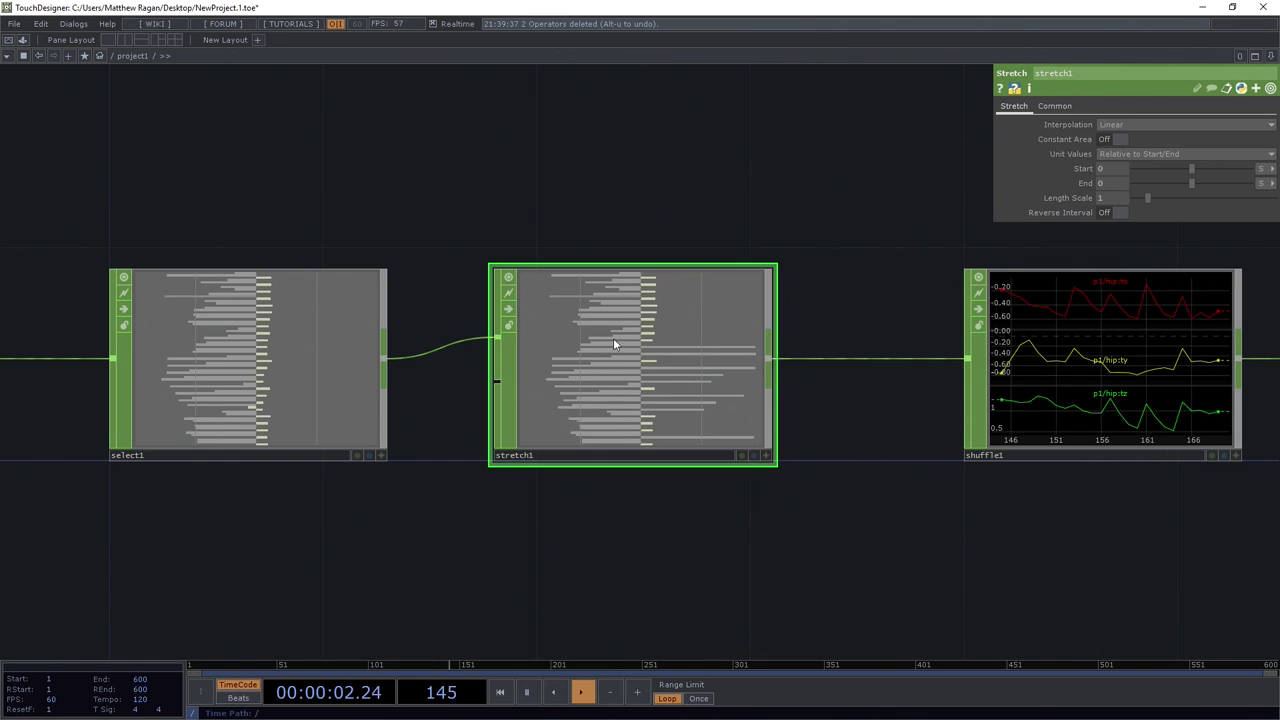
{"action": "left_click_drag", "start_coordinate": [613, 338], "coordinate": [645, 343]}
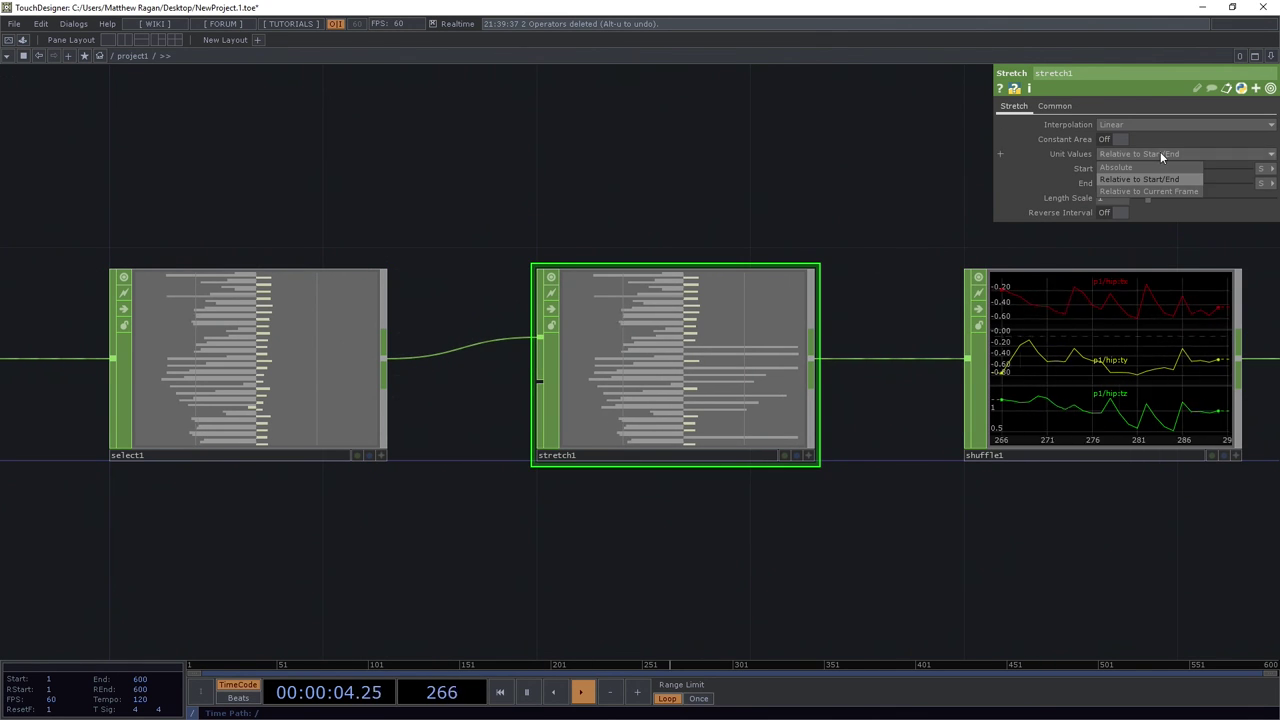
Set stretch1's Unit Values to Absolute and its End to 0
{"action": "left_click", "coordinate": [1138, 168]}
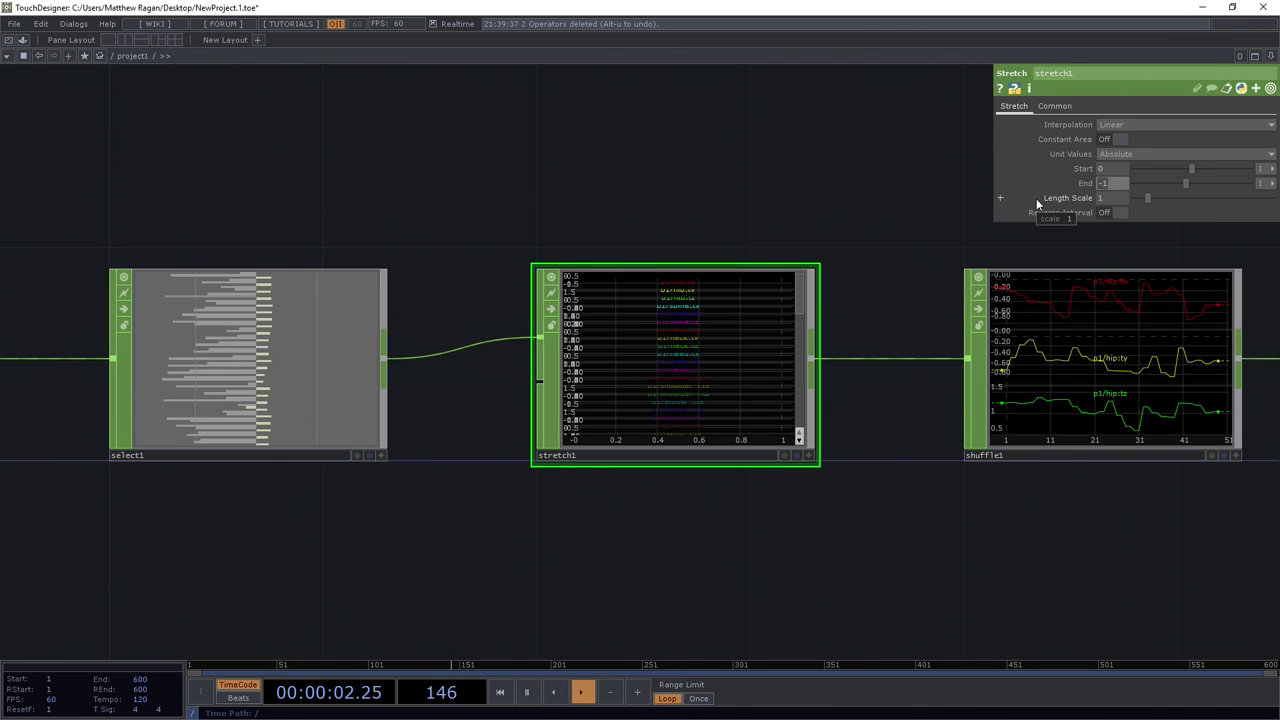
{"action": "type", "text": "0"}
{"action": "key", "text": "Return"}
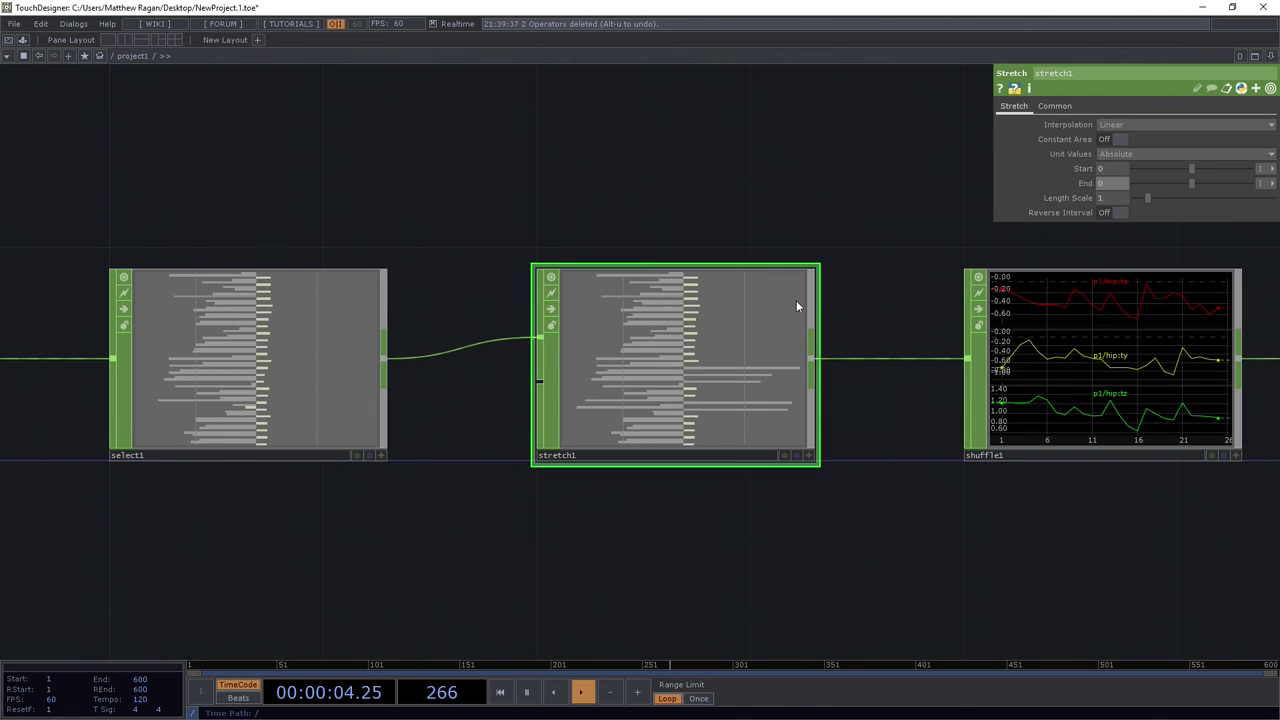
{"action": "left_click_drag", "start_coordinate": [850, 240], "coordinate": [657, 234]}
{"action": "scroll", "coordinate": [943, 372], "scroll_direction": "up", "scroll_amount": 5}
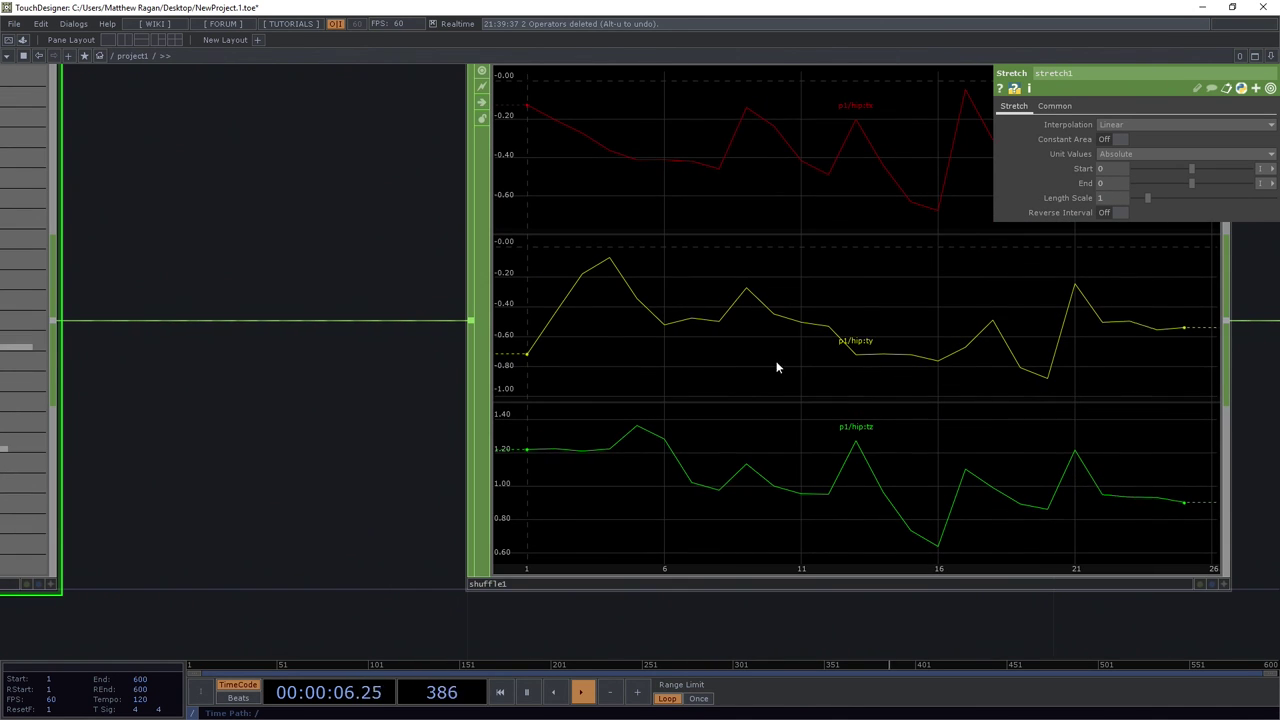